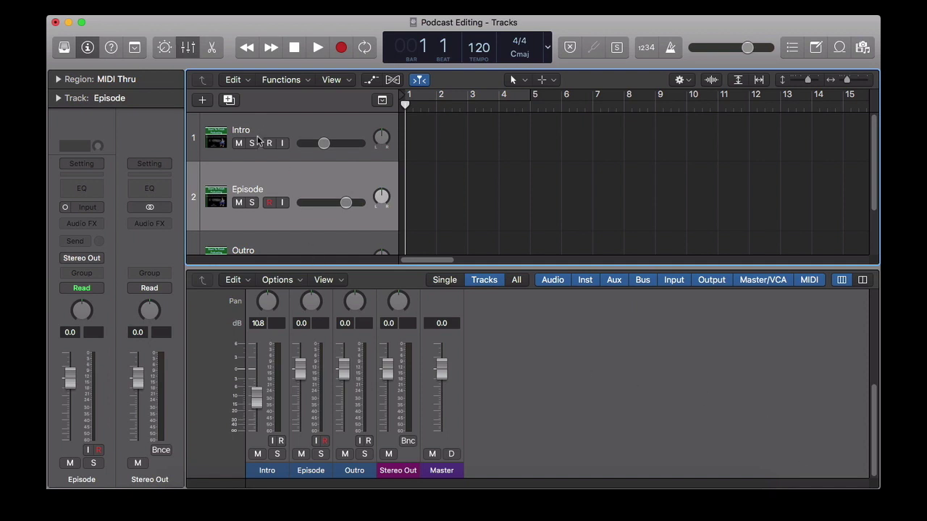
# Step: Drop STFP Intro.mp3 from Finder at bar 1 of the Intro track and delete the Episode#01.3 region
pyautogui.click(177, 501)
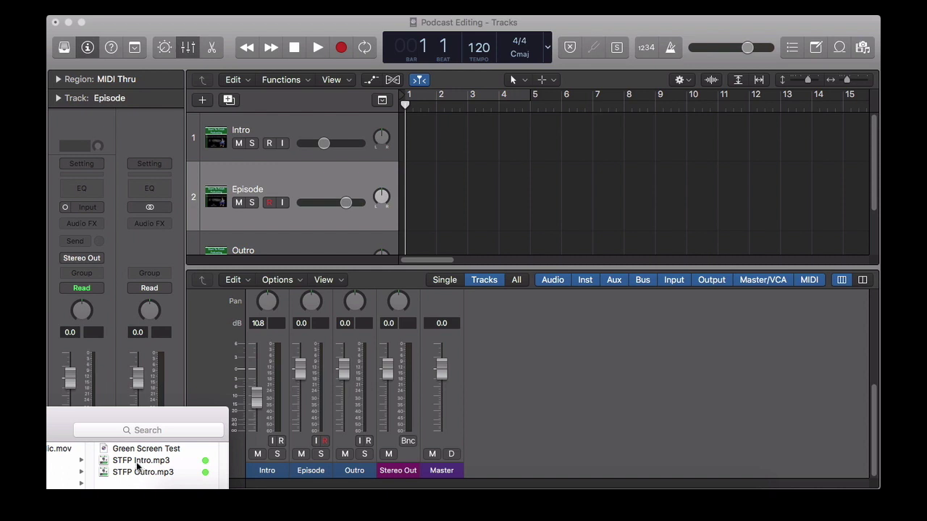
pyautogui.moveTo(138, 467); pyautogui.dragTo(404, 155)
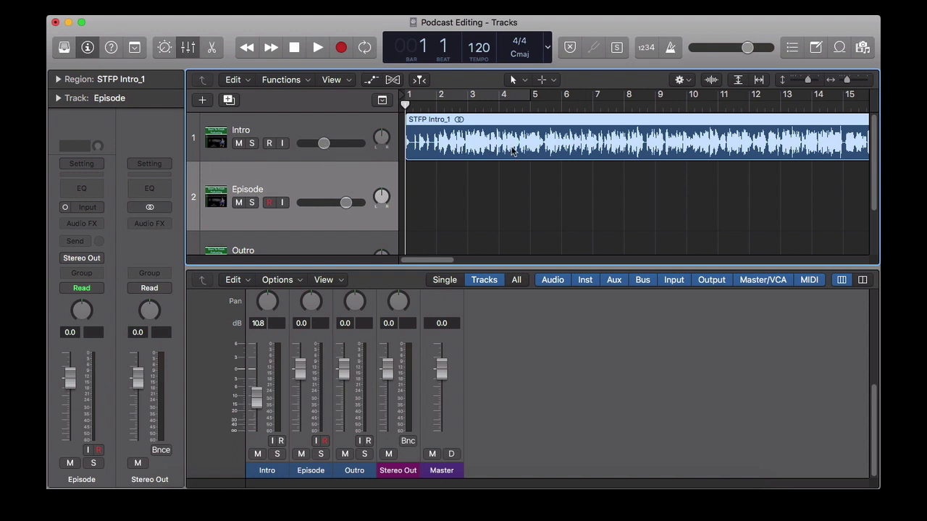
pyautogui.hscroll(10, 511, 150)
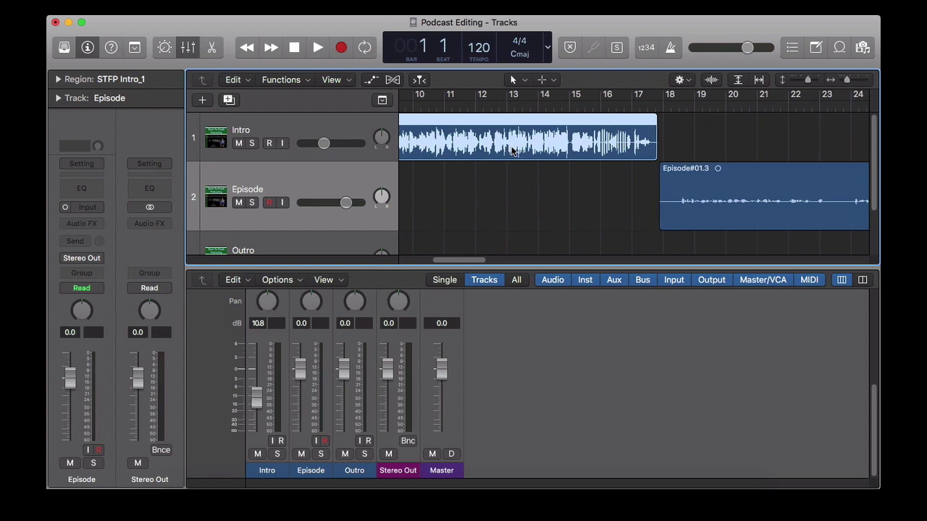
pyautogui.hscroll(1, 511, 151)
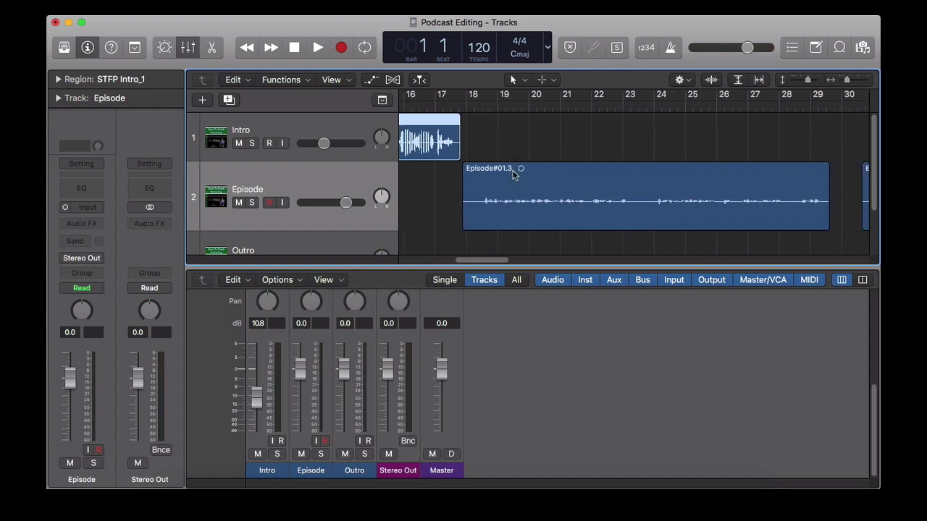
pyautogui.click(513, 174)
pyautogui.press('Delete')
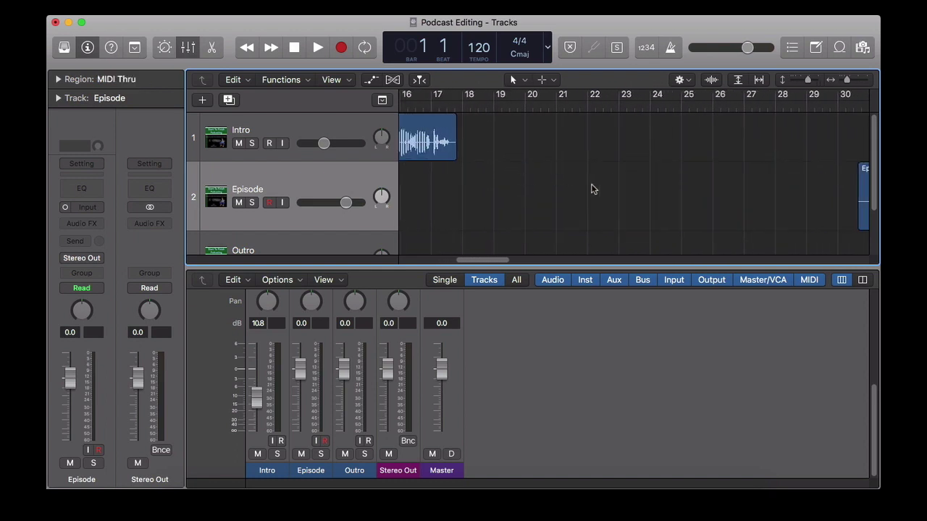
pyautogui.hscroll(8, 589, 188)
# Step: Select and delete both remaining regions on the Episode track, confirming the deletion
pyautogui.press('super+a')
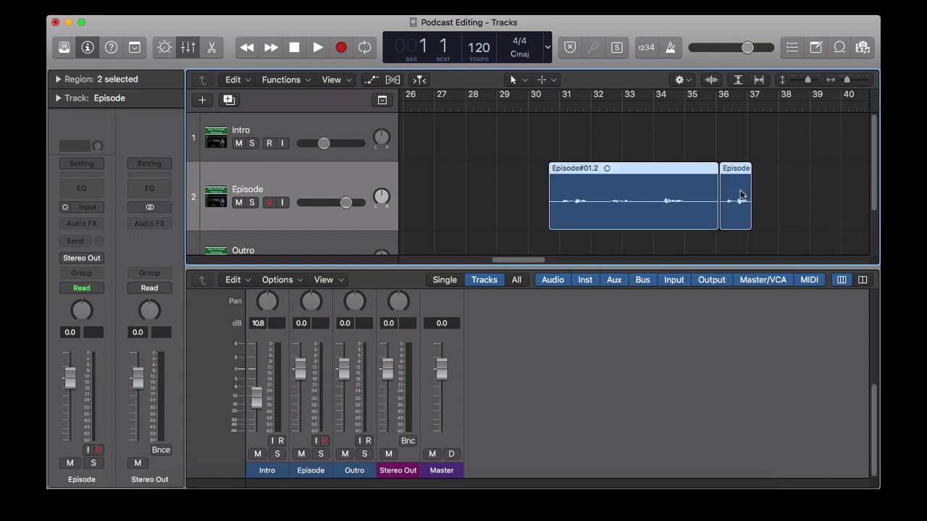
pyautogui.press('Delete')
pyautogui.click(585, 220)
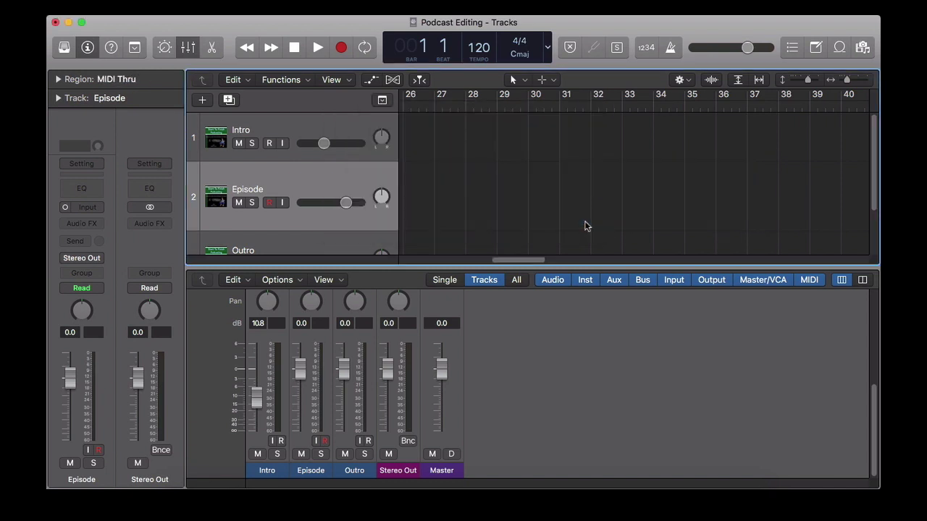
# Step: Put the playhead at bar 18, where the STFP Intro_1 region ends
pyautogui.hscroll(5, 598, 221)
pyautogui.hscroll(-15, 599, 220)
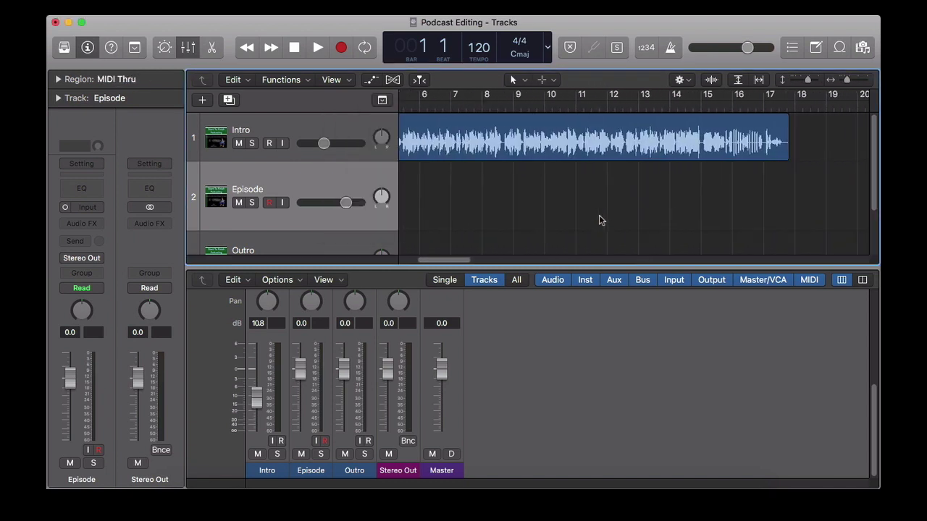
pyautogui.hscroll(3, 522, 182)
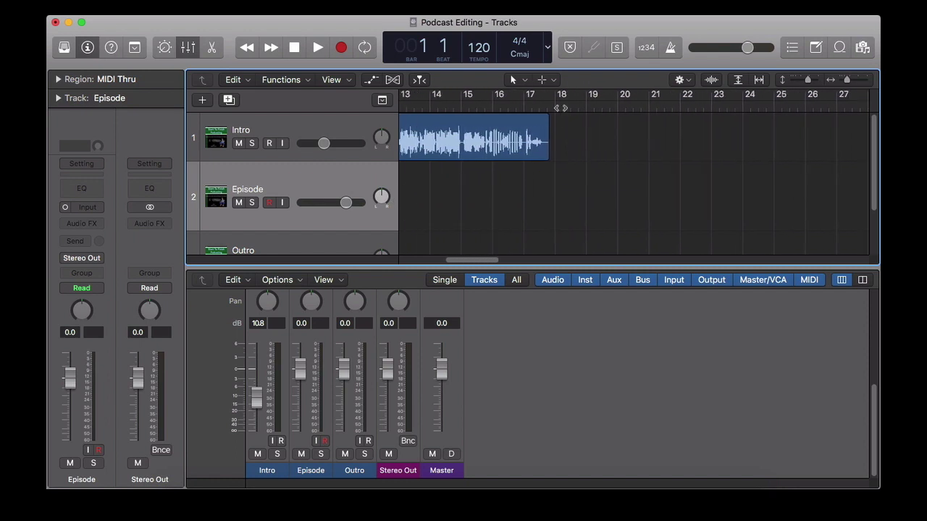
pyautogui.click(556, 106)
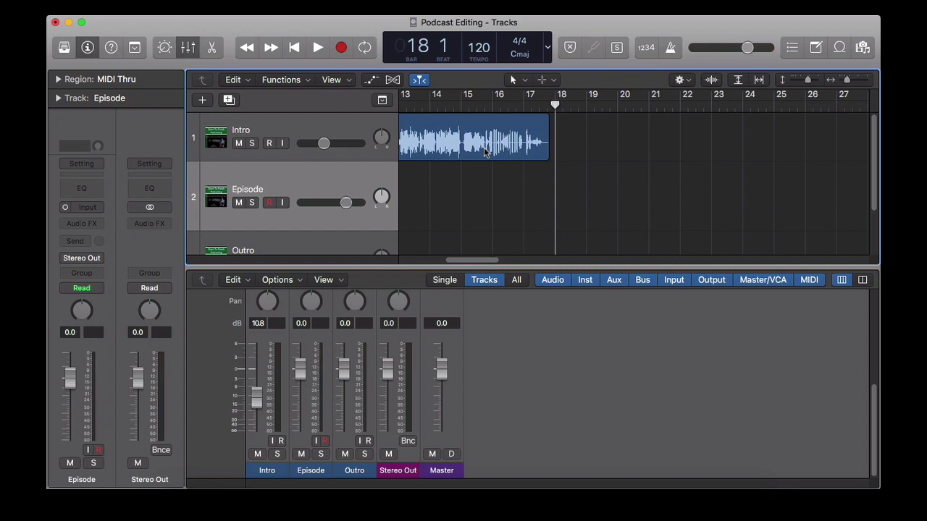
pyautogui.scroll(-2, 422, 226)
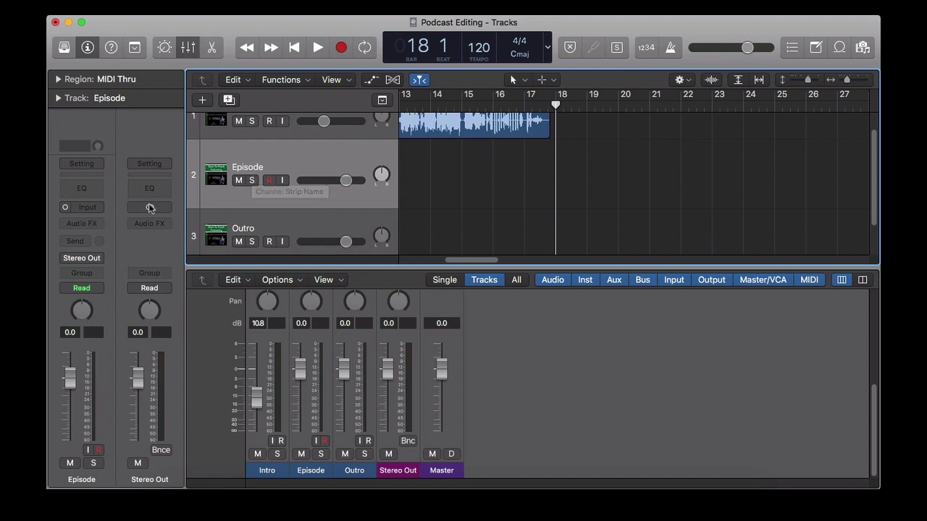
# Step: Assign Input 1 as the Episode track's input in its channel strip
pyautogui.click(88, 207)
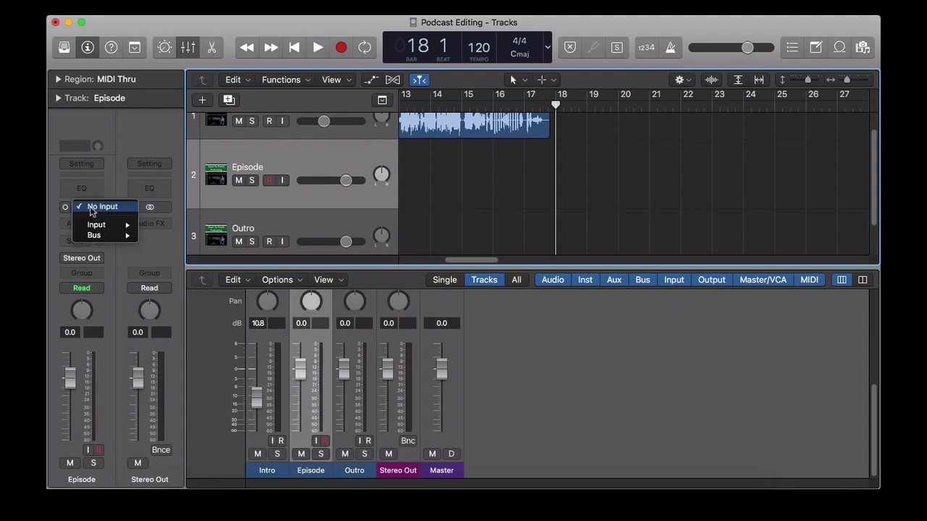
pyautogui.moveTo(101, 228)
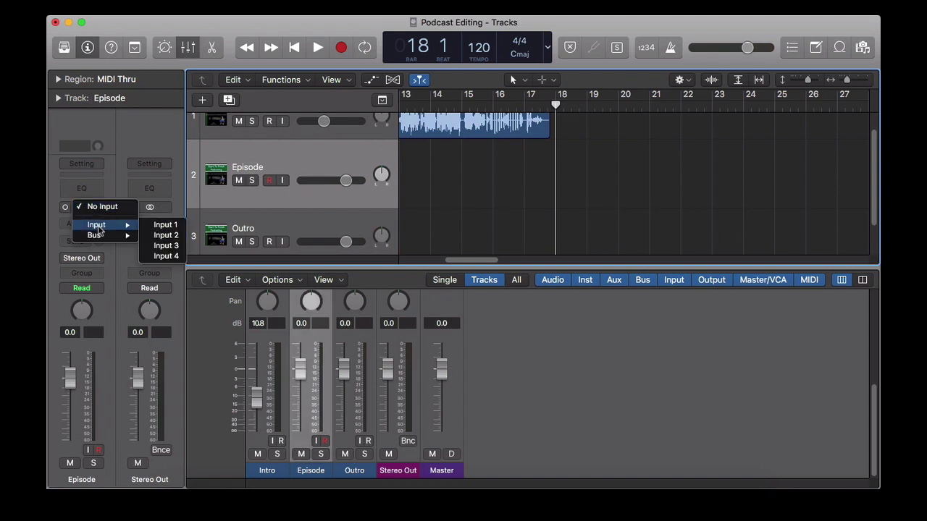
pyautogui.click(163, 225)
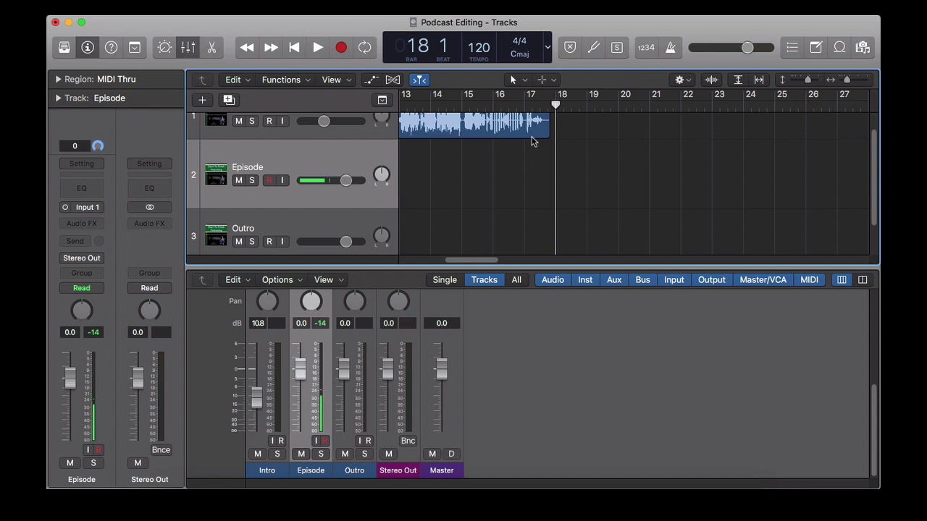
# Step: Record a new take on the Episode track from bar 18 to near bar 30
pyautogui.click(341, 47)
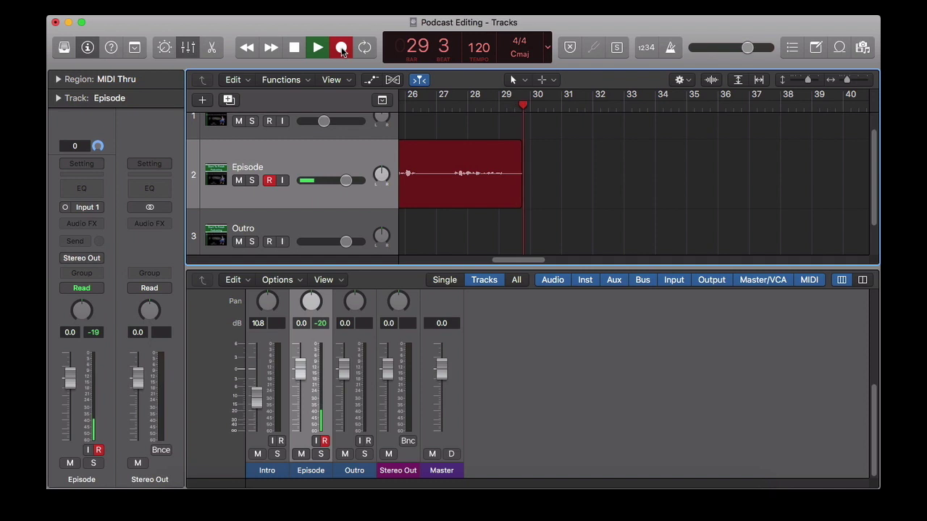
pyautogui.press('space')
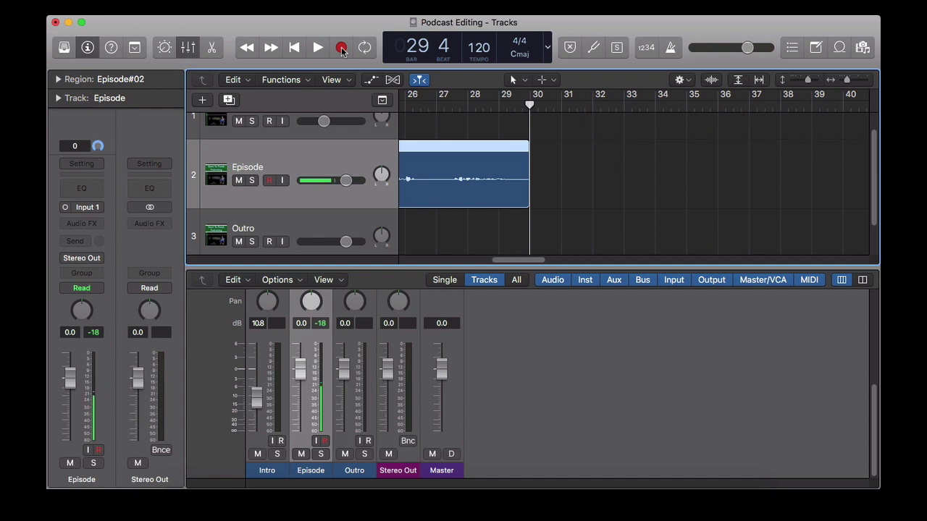
pyautogui.hscroll(-5, 465, 149)
pyautogui.hscroll(-1, 466, 151)
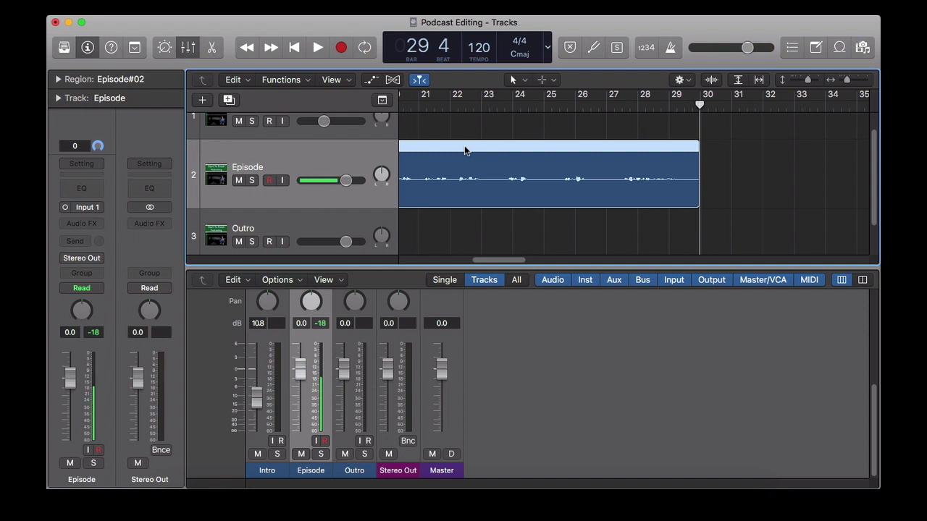
pyautogui.hscroll(-10, 507, 165)
pyautogui.hscroll(7, 506, 164)
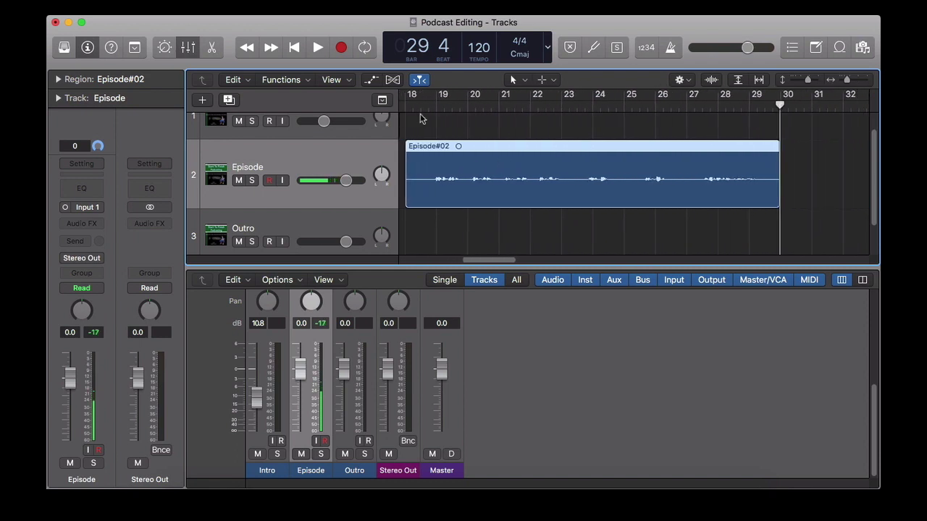
pyautogui.press('Return')
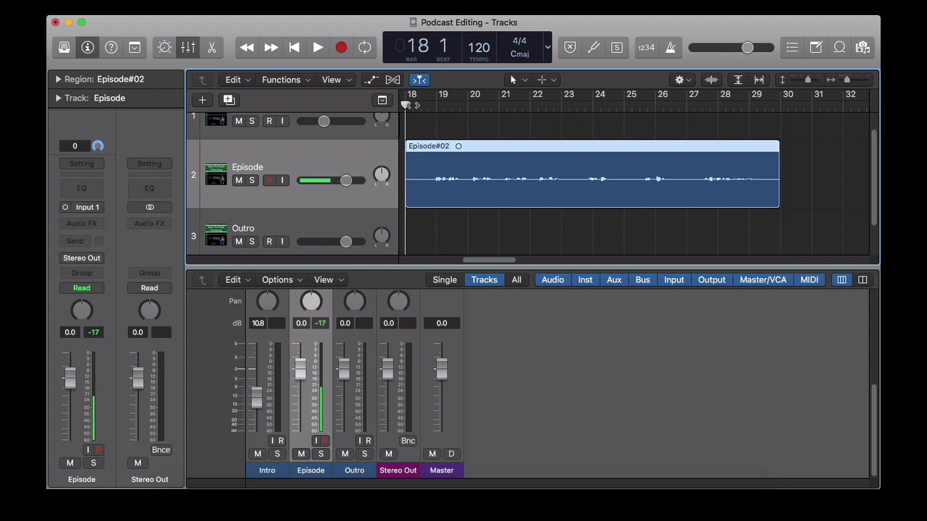
pyautogui.press('space')
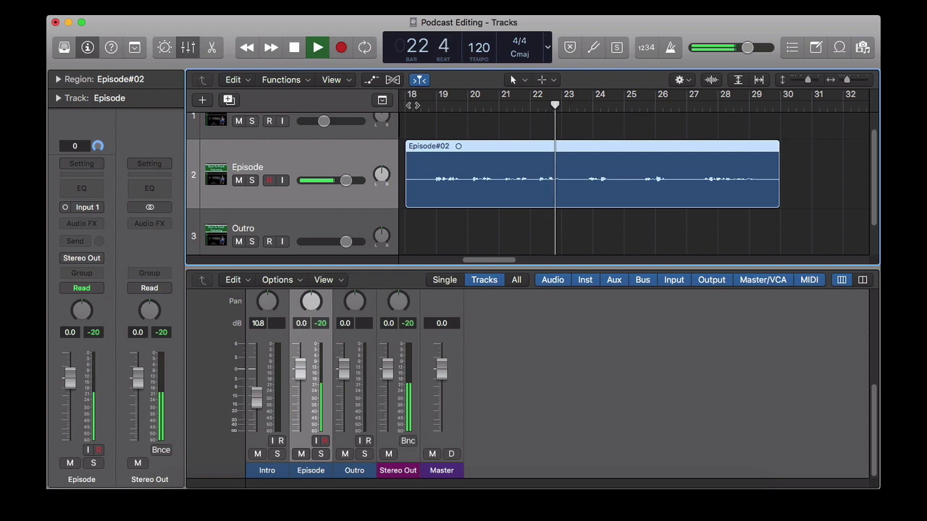
pyautogui.press('space')
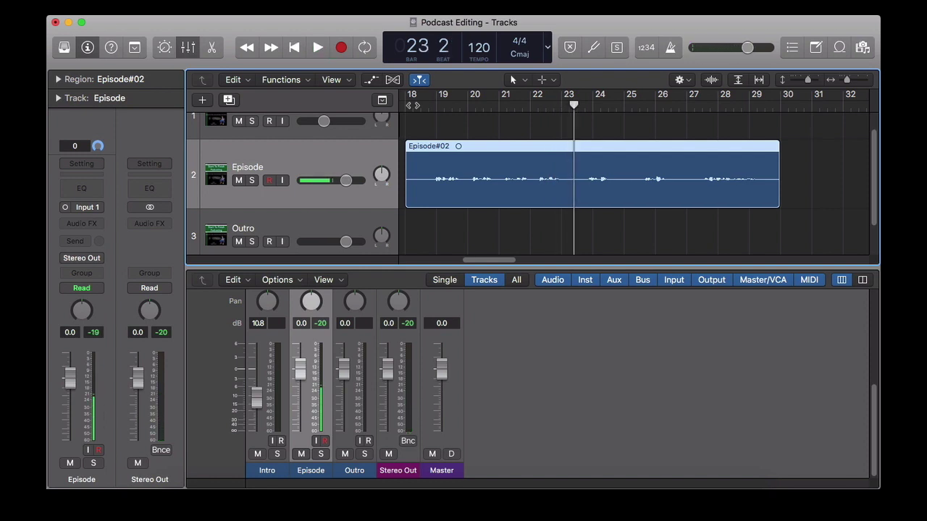
pyautogui.press('space')
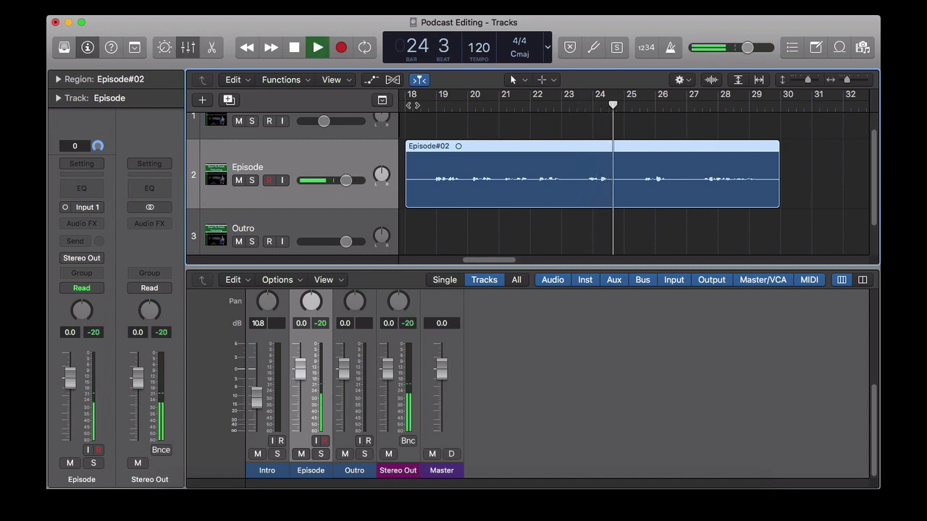
pyautogui.press('space')
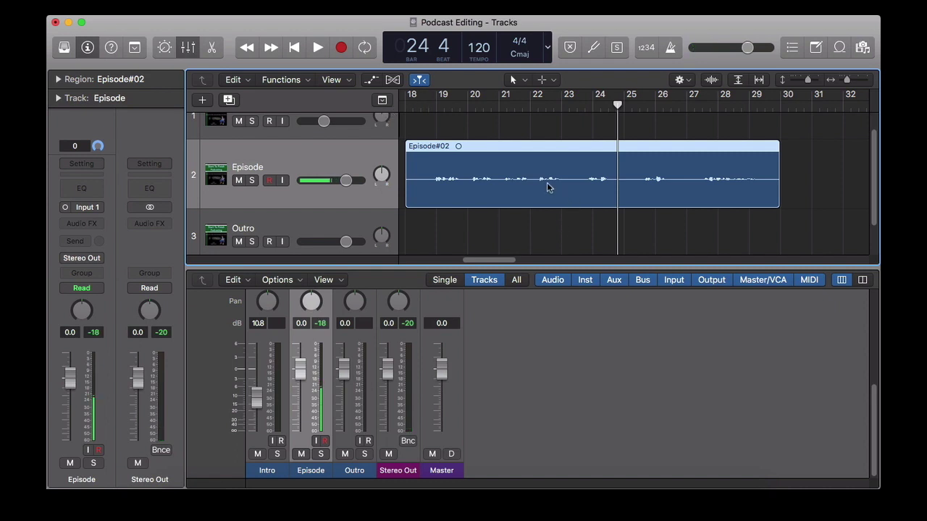
pyautogui.press('space')
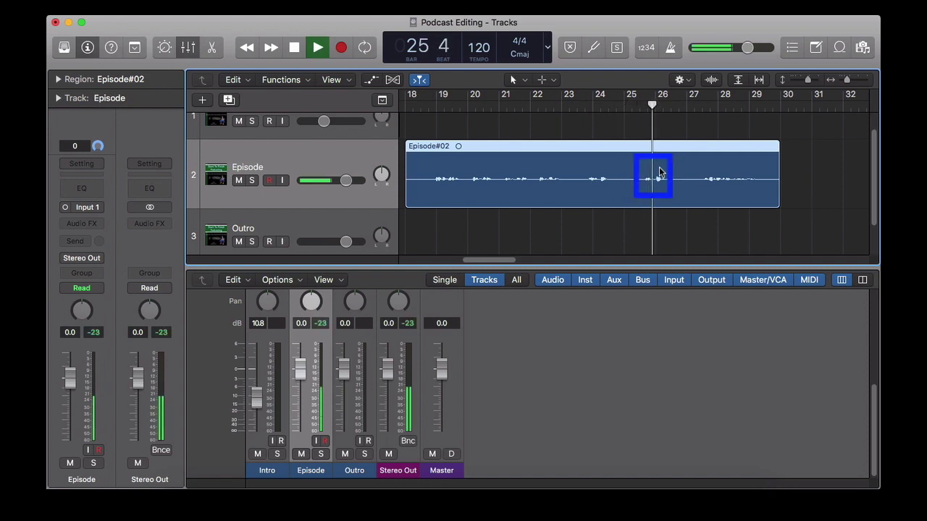
pyautogui.press('space')
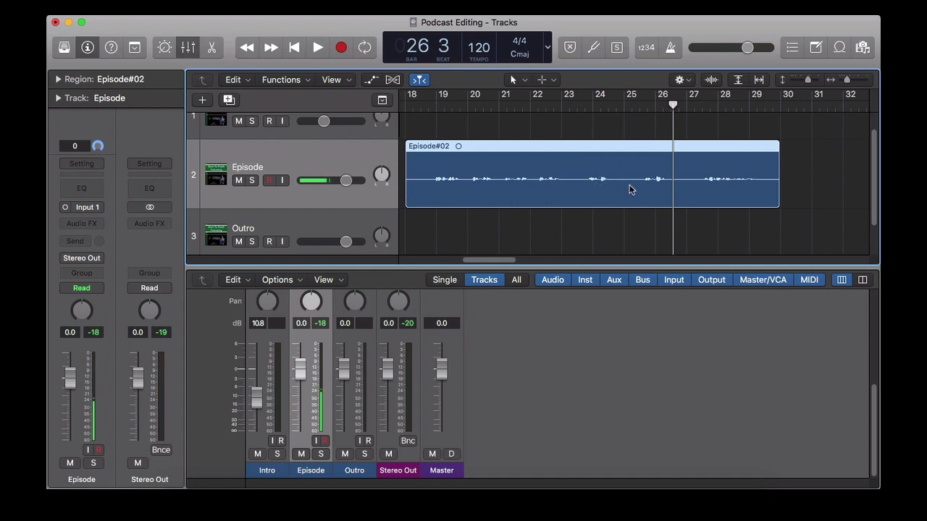
pyautogui.click(632, 107)
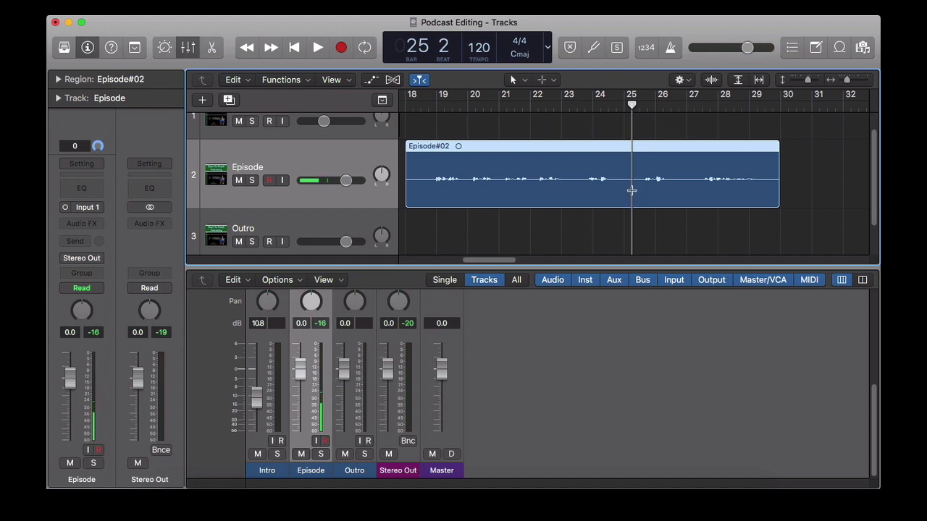
pyautogui.moveTo(632, 189); pyautogui.dragTo(637, 194)
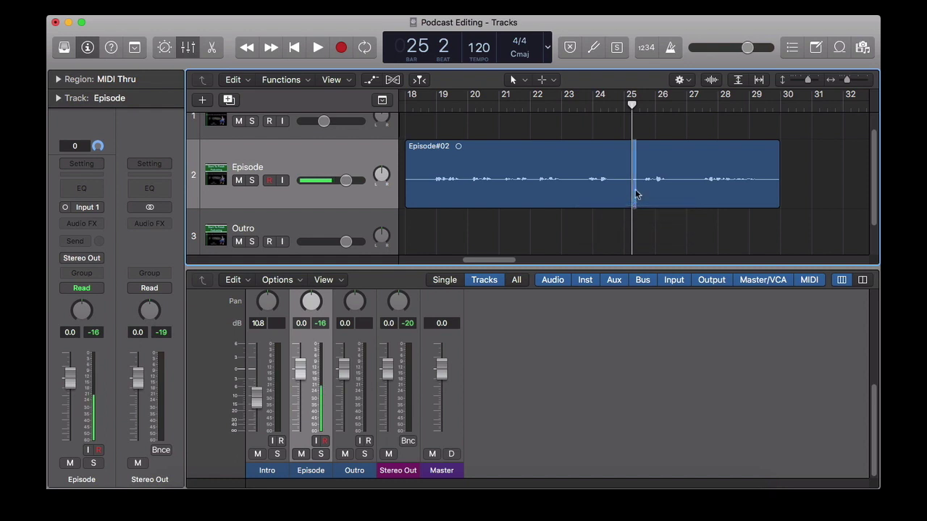
pyautogui.press('Delete')
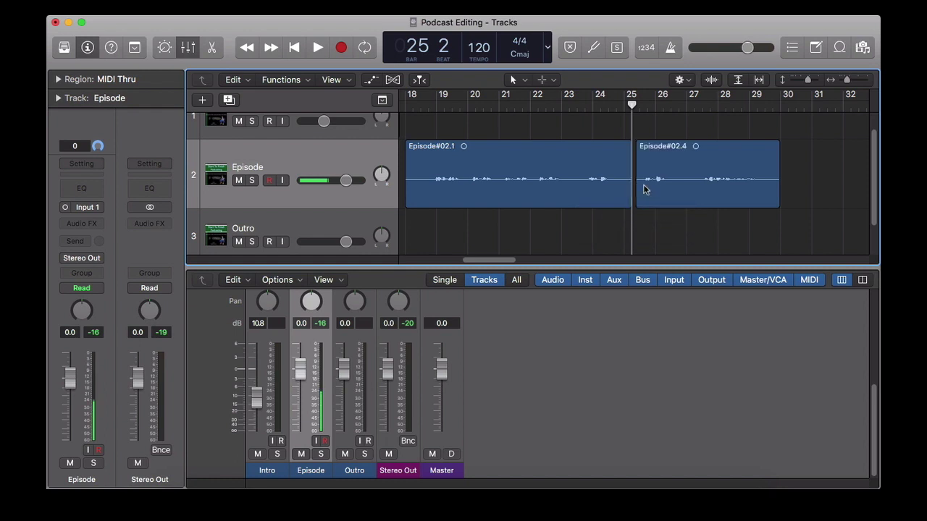
pyautogui.moveTo(678, 185); pyautogui.dragTo(686, 186)
pyautogui.press('Delete')
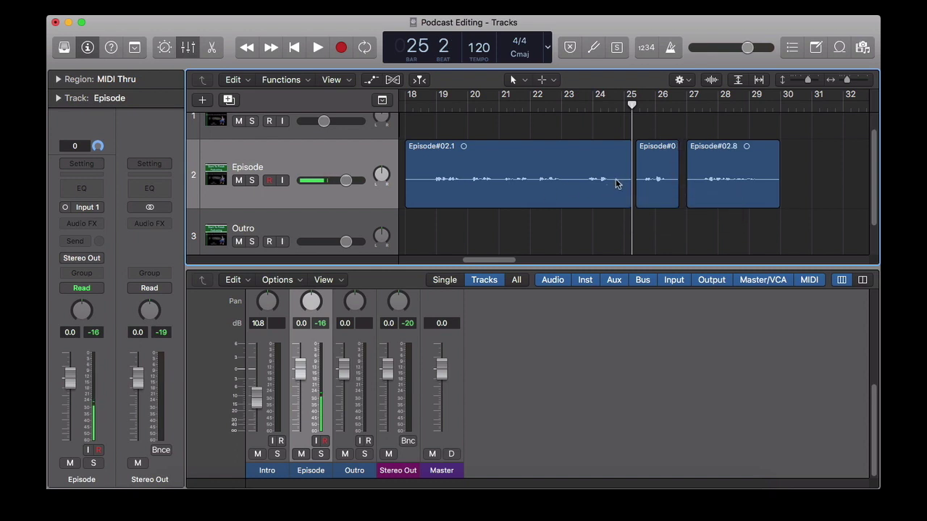
pyautogui.press('super+z')
pyautogui.press('super+z')
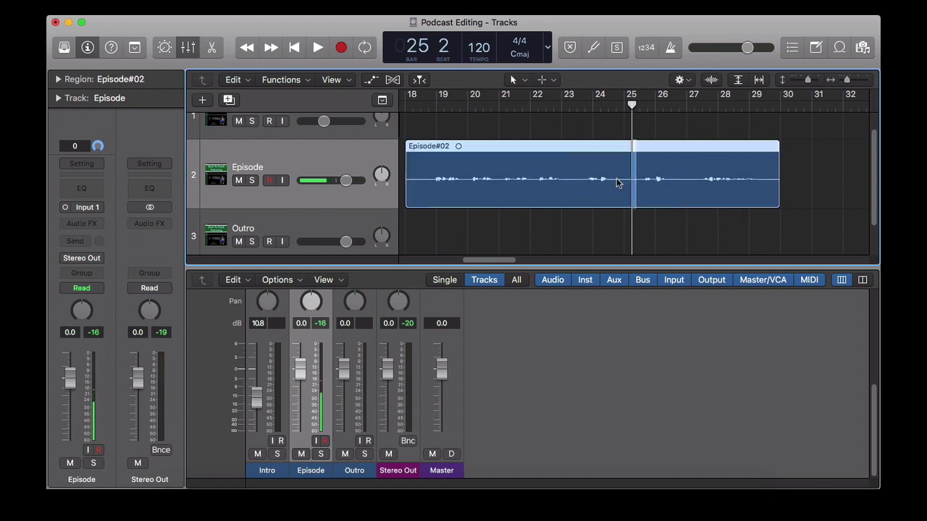
pyautogui.click(648, 224)
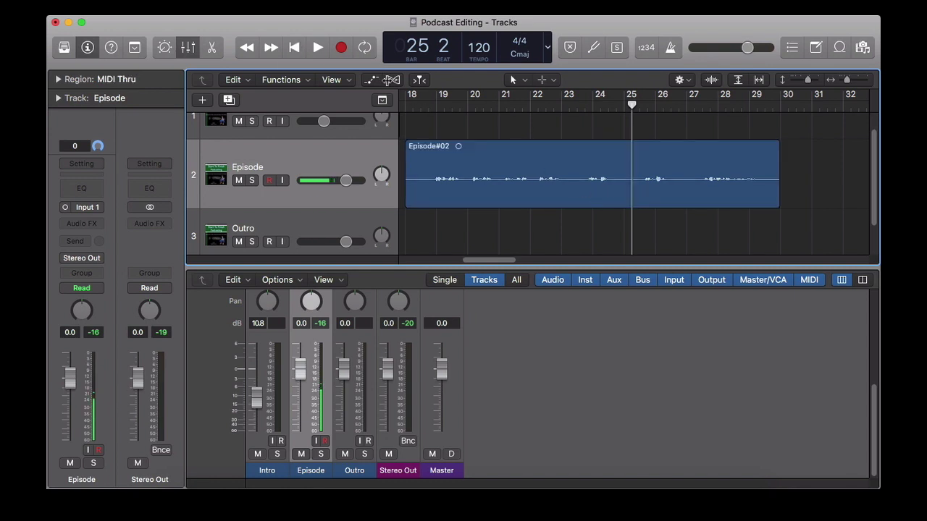
# Step: Split the Episode#02 region at the playhead at bar 25 using Edit > Split > Regions at Playhead
pyautogui.click(177, 8)
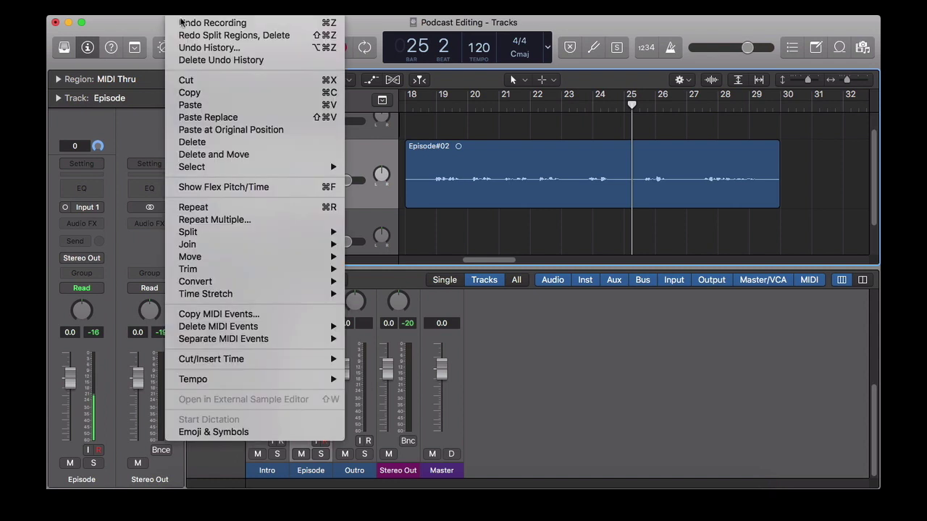
pyautogui.moveTo(242, 232)
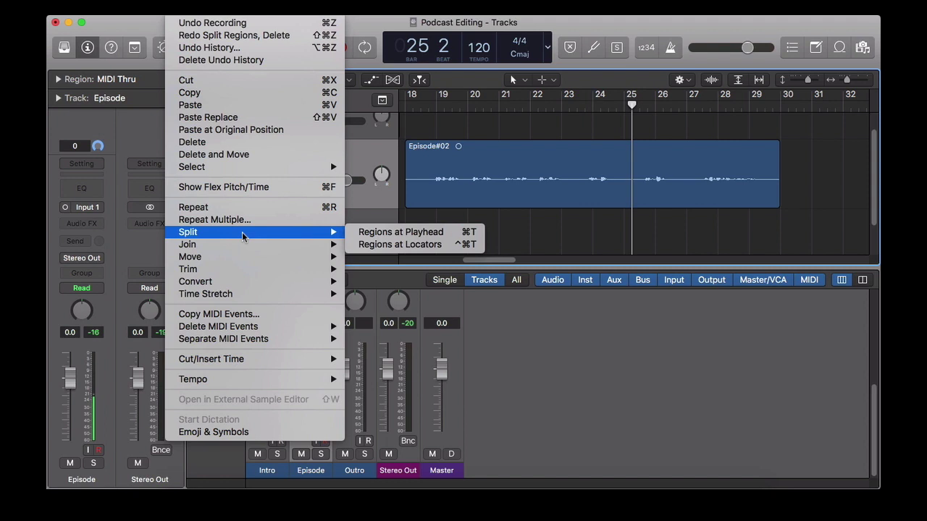
pyautogui.click(374, 232)
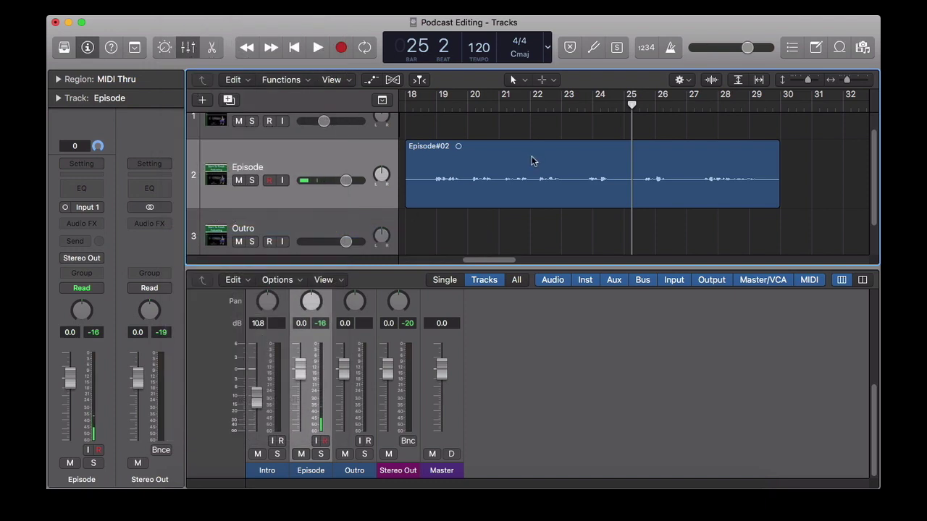
pyautogui.click(531, 158)
pyautogui.click(152, 7)
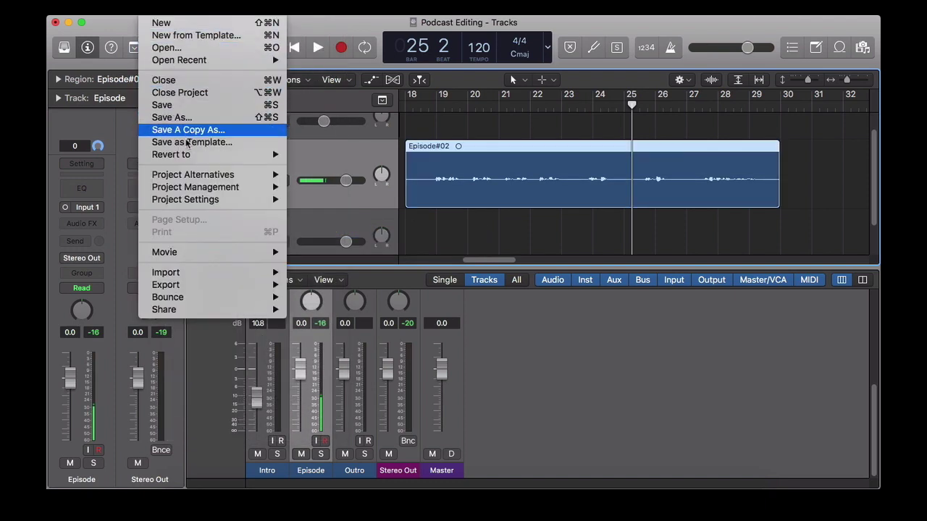
pyautogui.moveTo(178, 8)
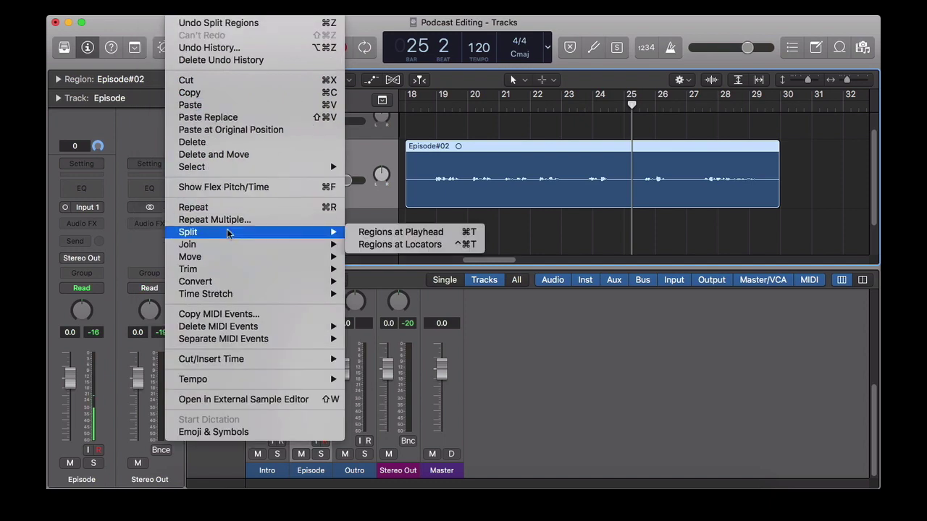
pyautogui.click(363, 232)
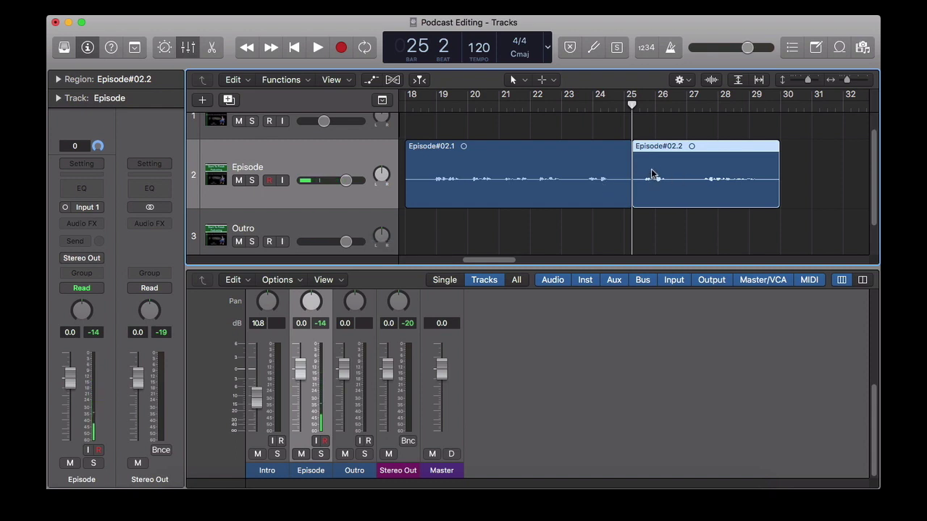
# Step: Move the playhead to bar 26 beat 3 and split Episode#02.2 there
pyautogui.click(612, 161)
pyautogui.click(594, 109)
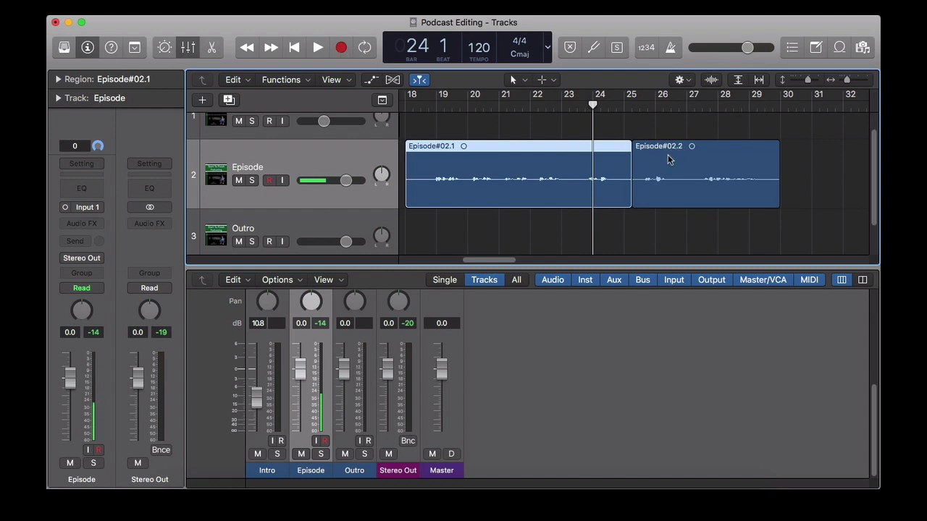
pyautogui.moveTo(657, 111); pyautogui.dragTo(674, 107)
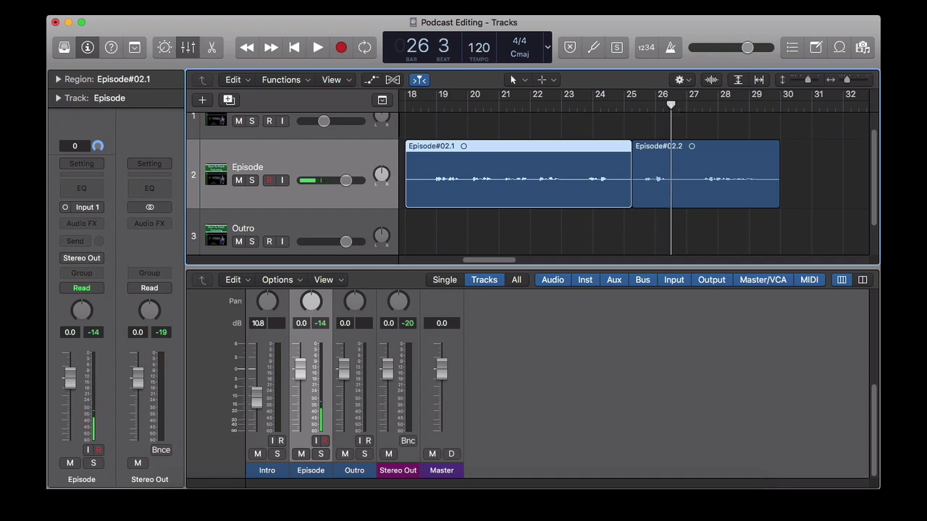
pyautogui.click(181, 7)
pyautogui.moveTo(240, 232)
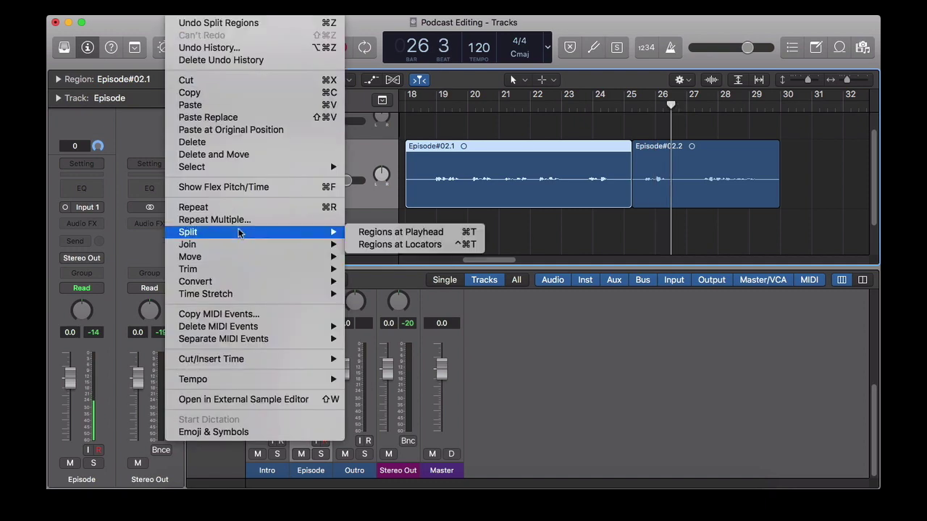
pyautogui.click(386, 233)
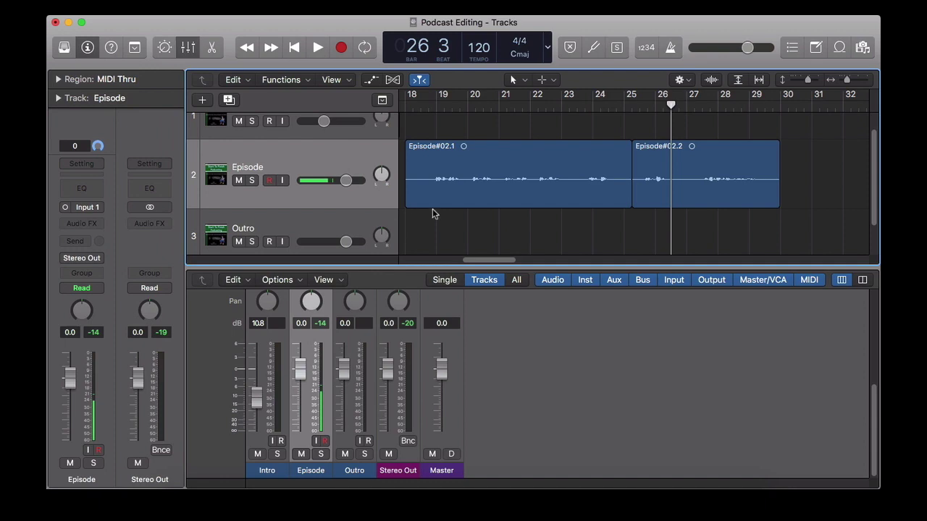
pyautogui.click(514, 178)
pyautogui.click(641, 165)
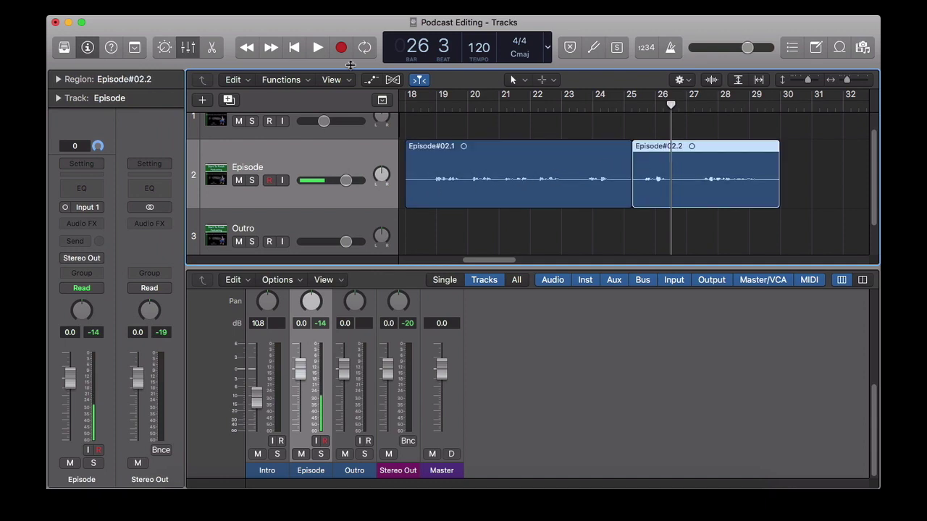
pyautogui.click(178, 5)
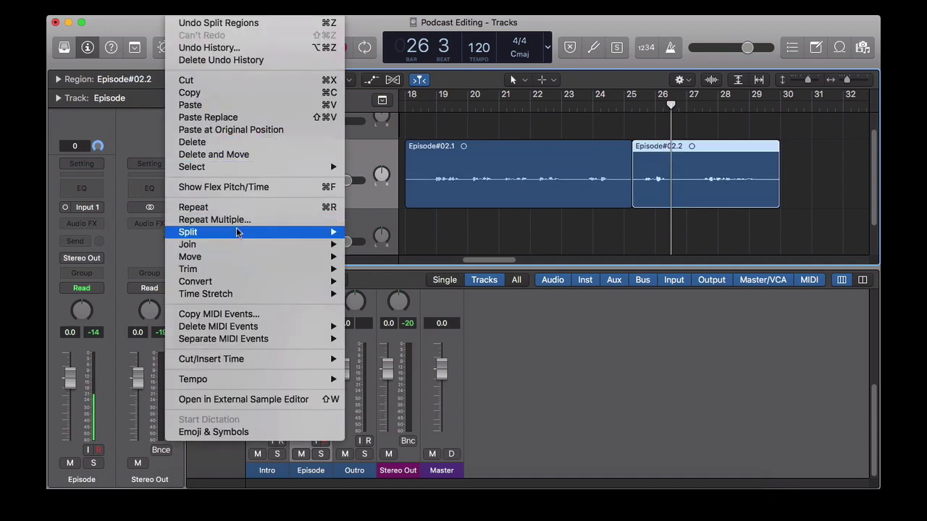
pyautogui.moveTo(327, 231)
pyautogui.click(372, 232)
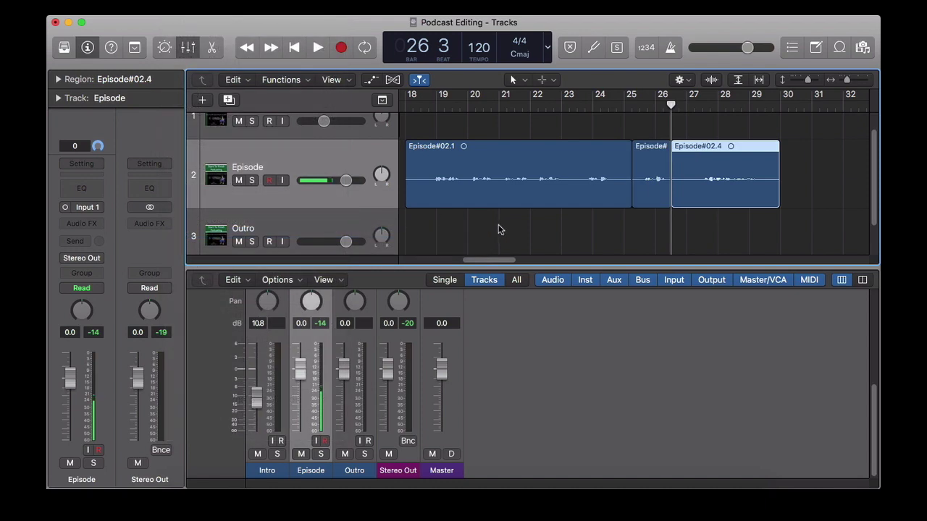
# Step: Move the short Episode#02.3 piece to about bar 31 and play it back
pyautogui.click(643, 154)
pyautogui.moveTo(643, 152); pyautogui.dragTo(823, 150)
pyautogui.hotkey('shift', 'Return')
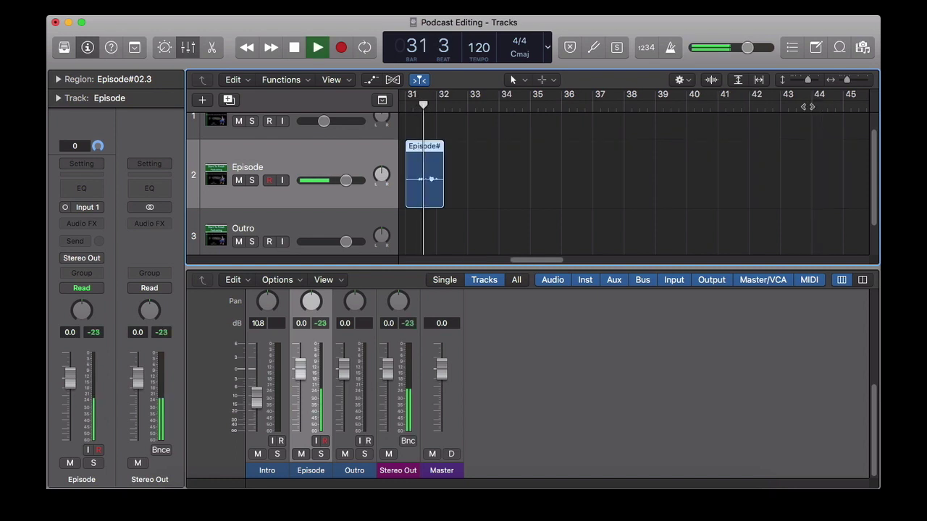
pyautogui.press('space')
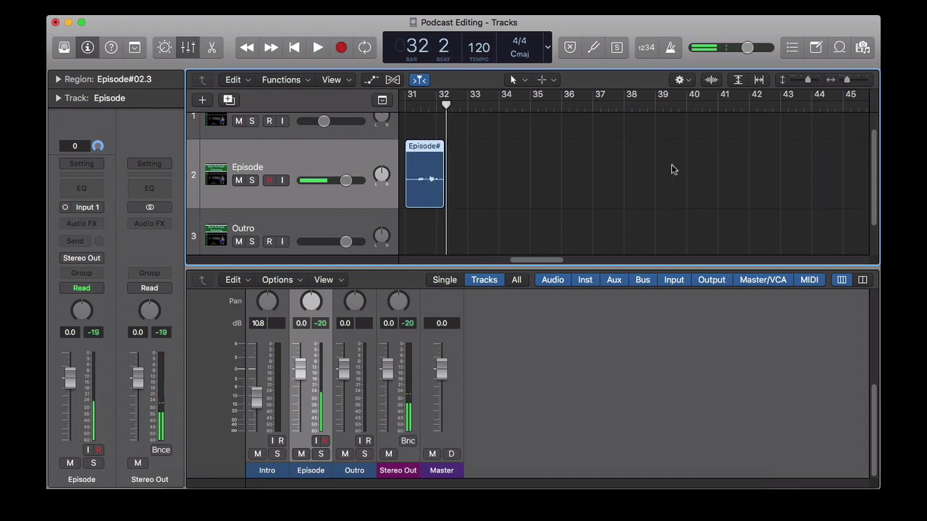
# Step: Audition the edit from bar 21
pyautogui.hscroll(-5, 645, 171)
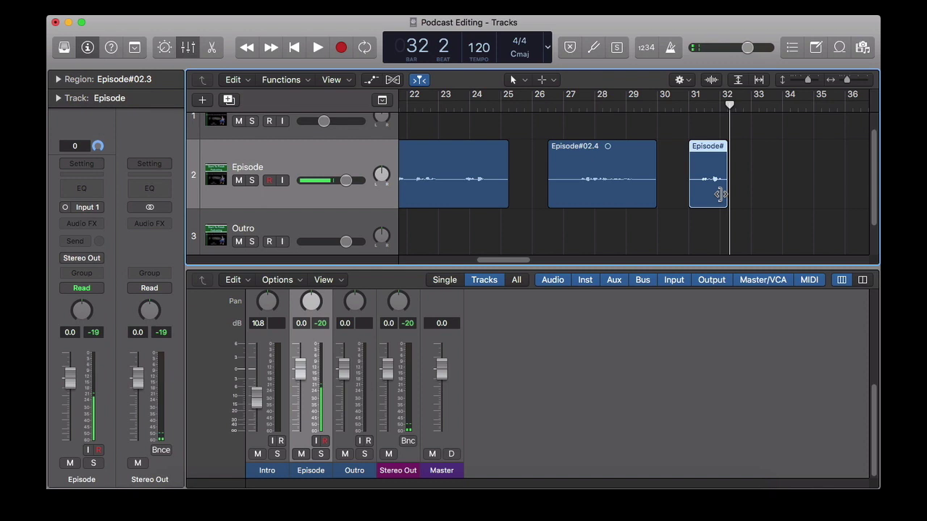
pyautogui.hscroll(-3, 719, 193)
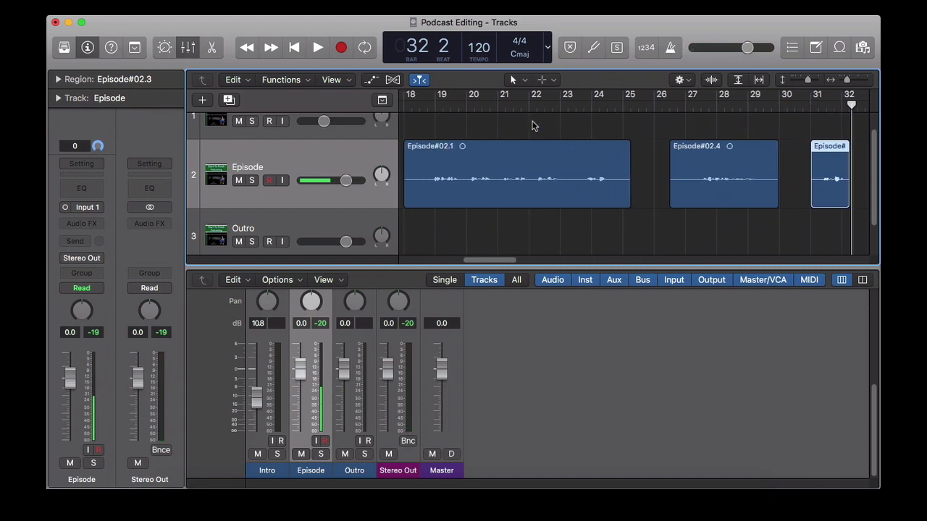
pyautogui.click(503, 107)
pyautogui.press('space')
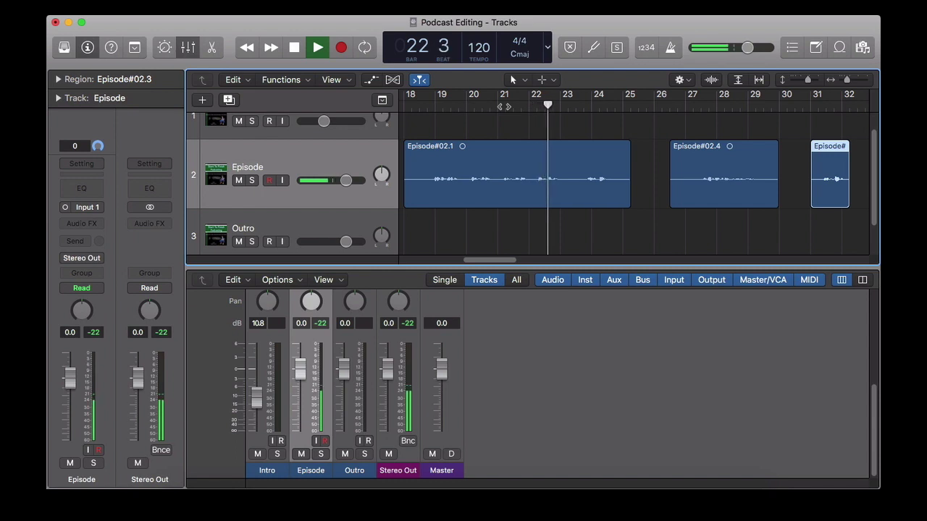
pyautogui.press('space')
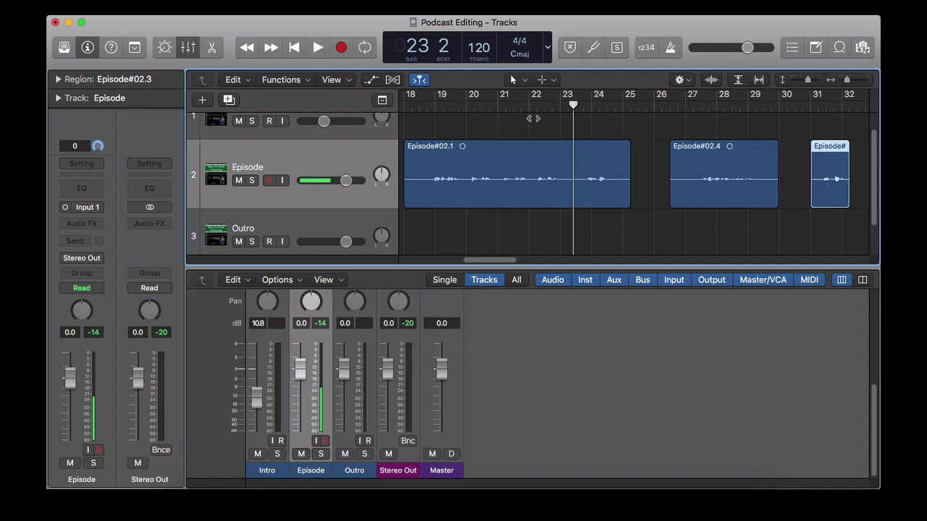
# Step: Split the Episode#02.1 region at the playhead at bar 23
pyautogui.click(181, 7)
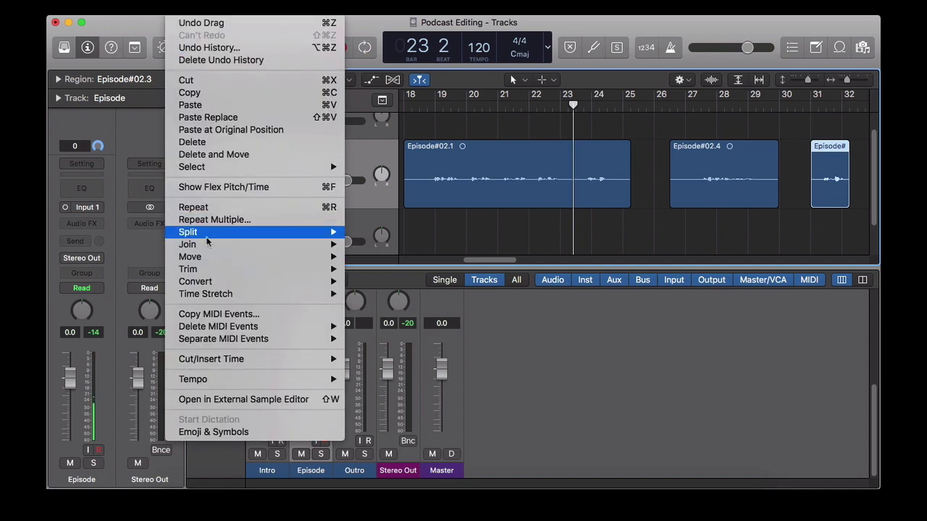
pyautogui.moveTo(330, 233)
pyautogui.click(400, 232)
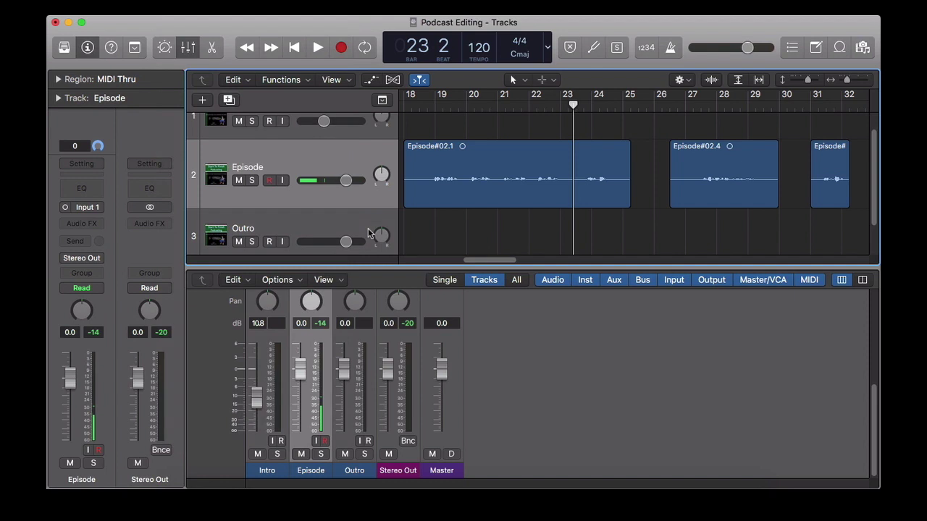
pyautogui.click(526, 159)
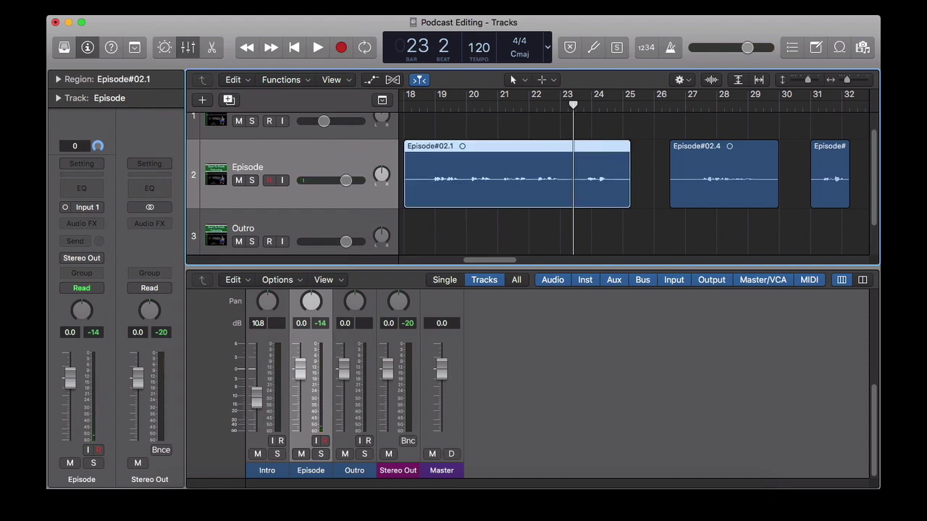
pyautogui.click(181, 7)
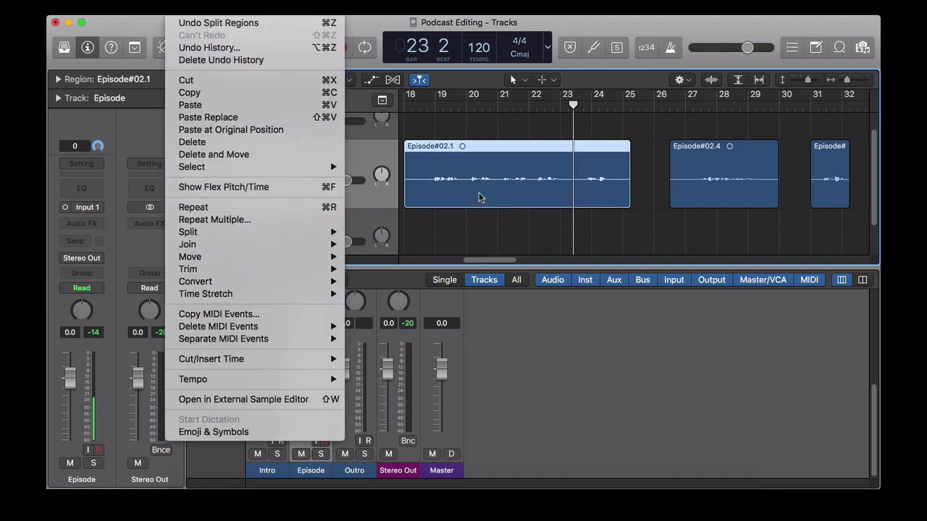
pyautogui.moveTo(316, 249)
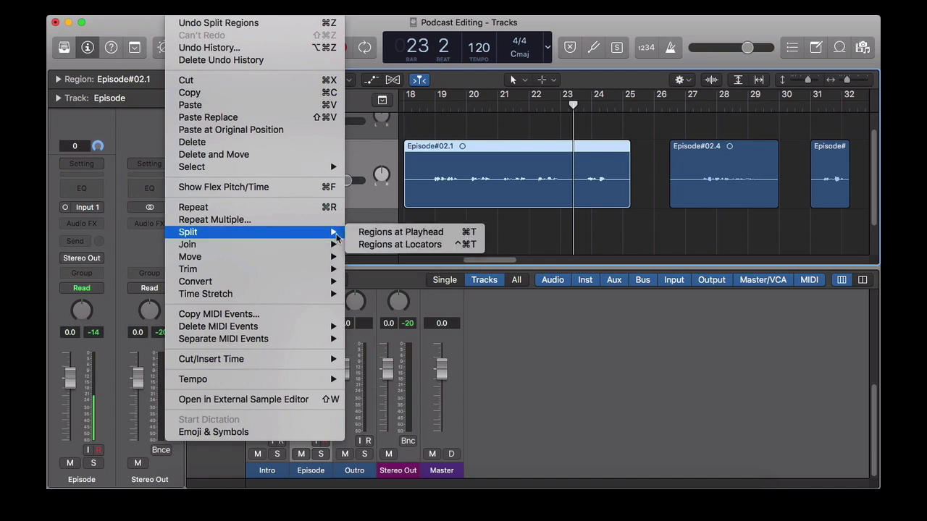
pyautogui.click(400, 232)
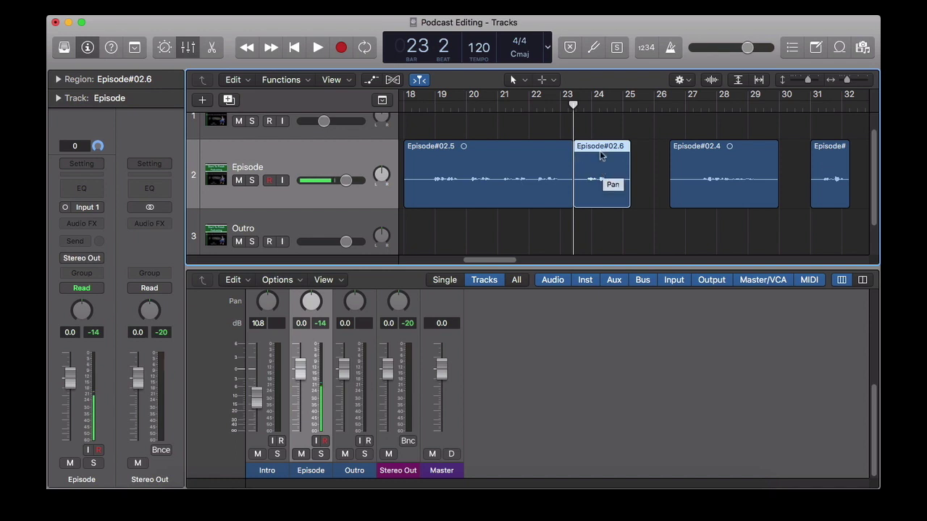
# Step: Move Episode#02.6 onto the Outro track and play back from bar 21 beat 3
pyautogui.moveTo(601, 166); pyautogui.dragTo(622, 226)
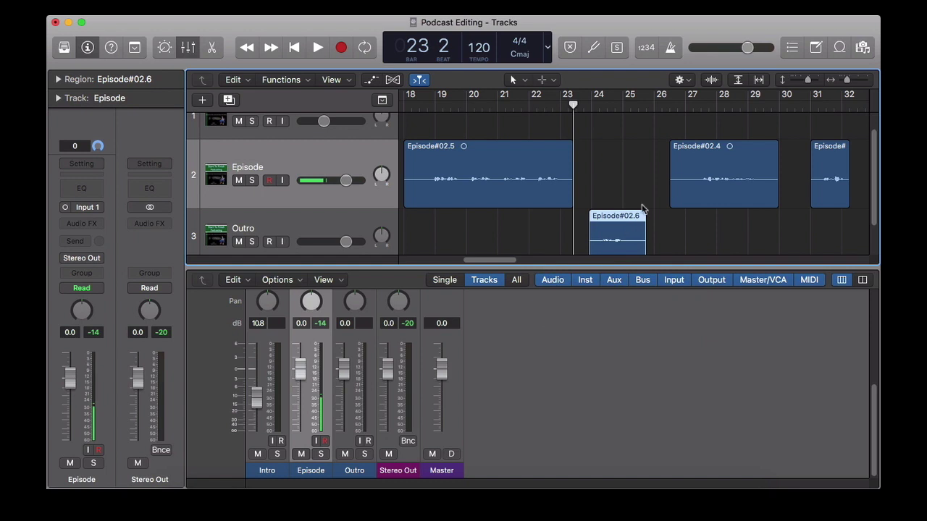
pyautogui.click(513, 106)
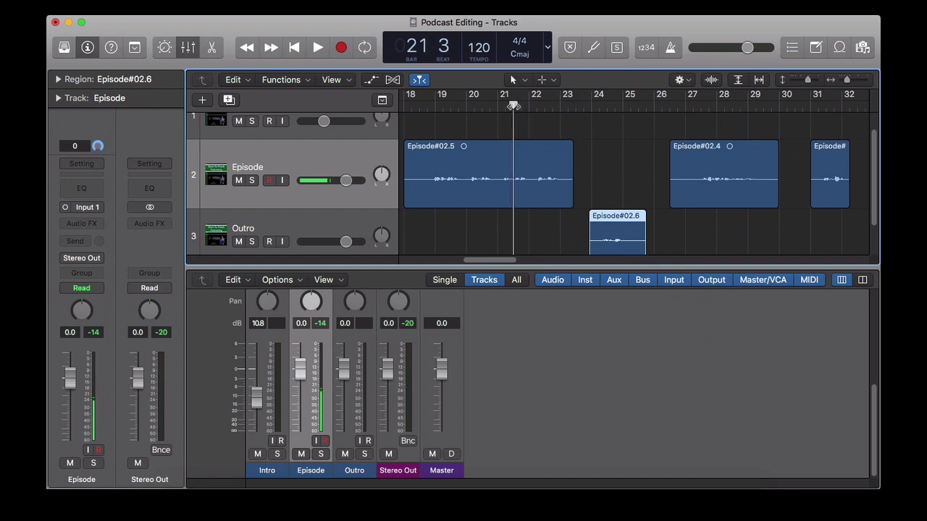
pyautogui.press('space')
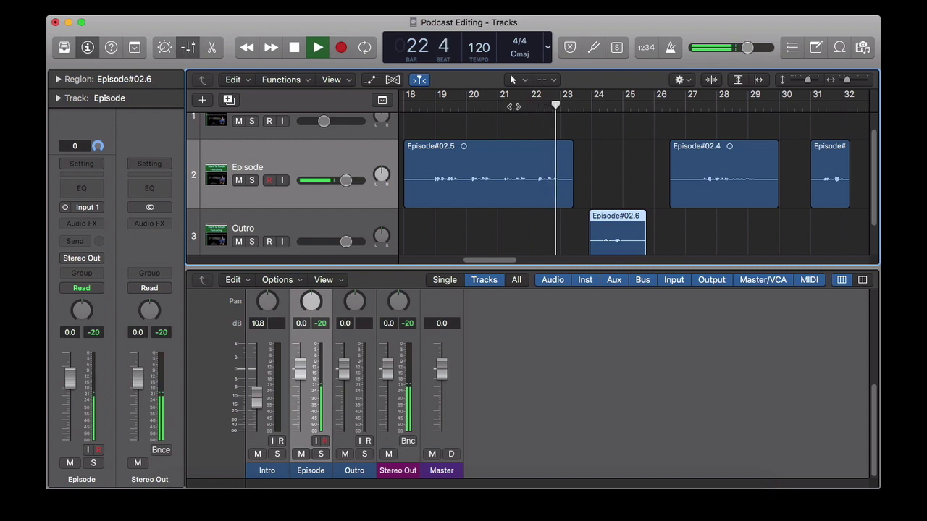
pyautogui.press('space')
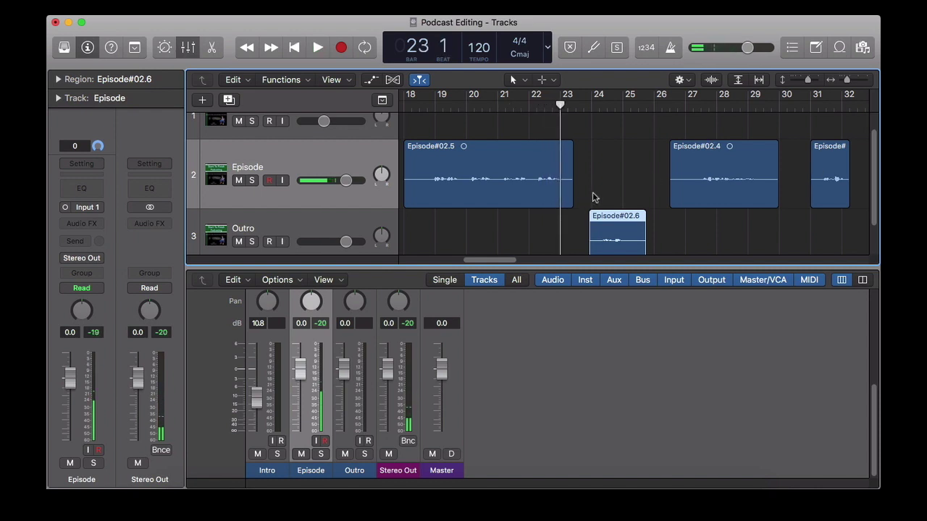
# Step: Delete a short stretch of audio around bar 23 and slide Episode#02.3 left to close the gap
pyautogui.moveTo(825, 157); pyautogui.dragTo(593, 154)
pyautogui.moveTo(566, 196); pyautogui.dragTo(584, 200)
pyautogui.press('Delete')
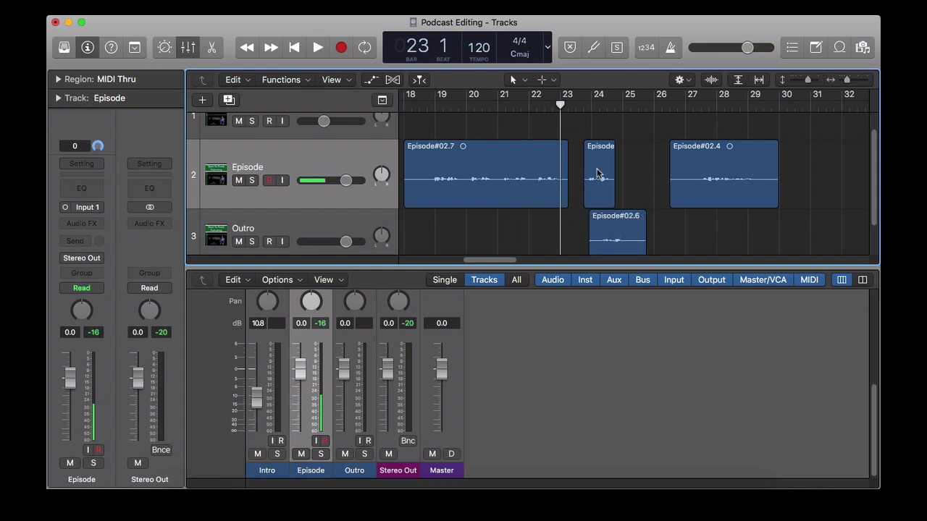
pyautogui.moveTo(598, 149); pyautogui.dragTo(585, 150)
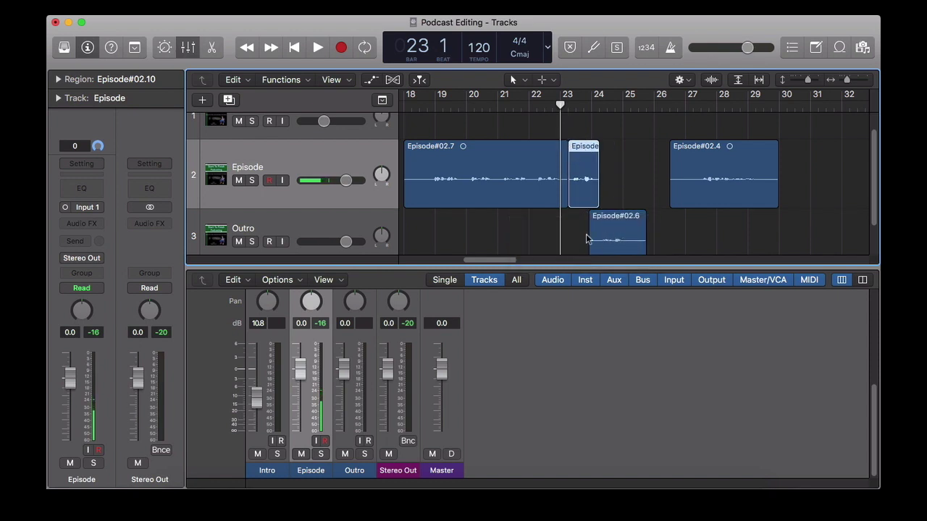
# Step: Move Episode#02.4 to about bar 28 and return Episode#02.6 to the Episode track
pyautogui.moveTo(705, 156); pyautogui.dragTo(752, 154)
pyautogui.moveTo(635, 221); pyautogui.dragTo(644, 185)
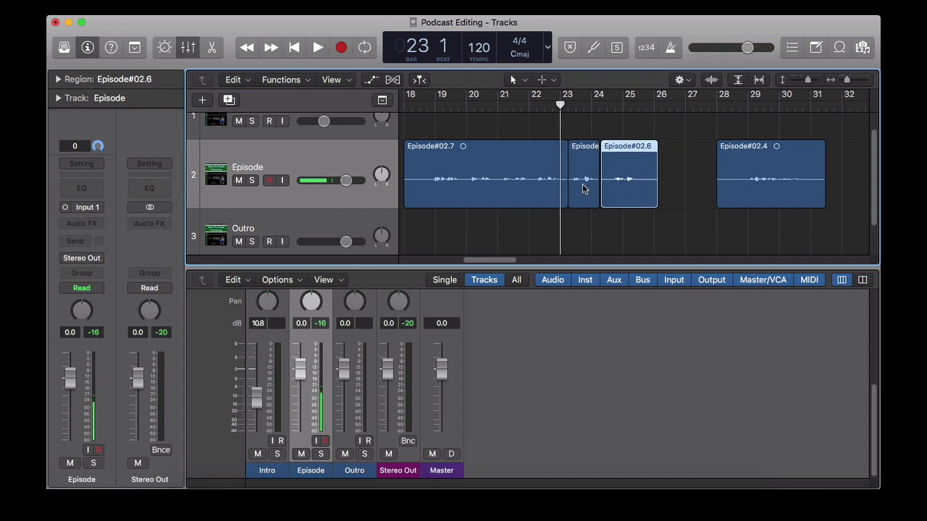
pyautogui.click(705, 193)
pyautogui.moveTo(705, 193); pyautogui.dragTo(746, 201)
pyautogui.click(705, 222)
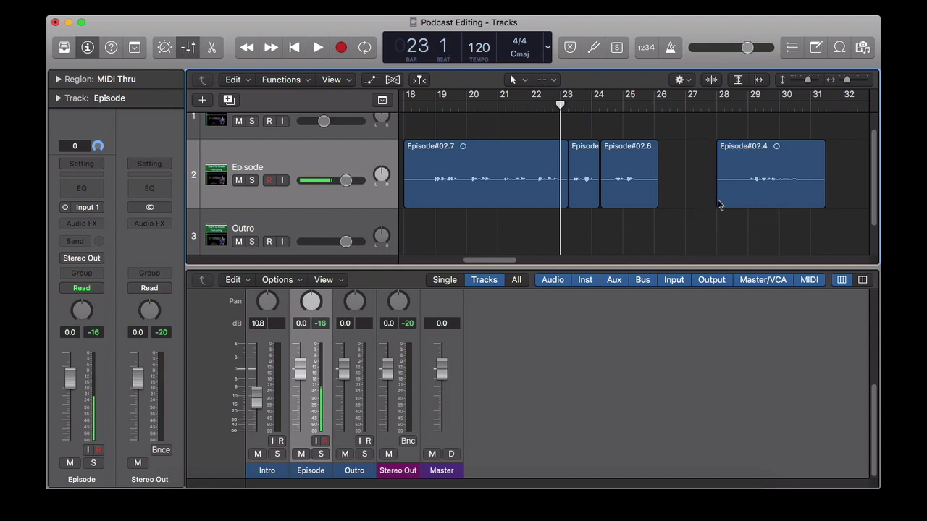
# Step: Split Episode#02.4 at bar 28 beat 4 and delete its leading slice, leaving Episode#02.12
pyautogui.click(742, 106)
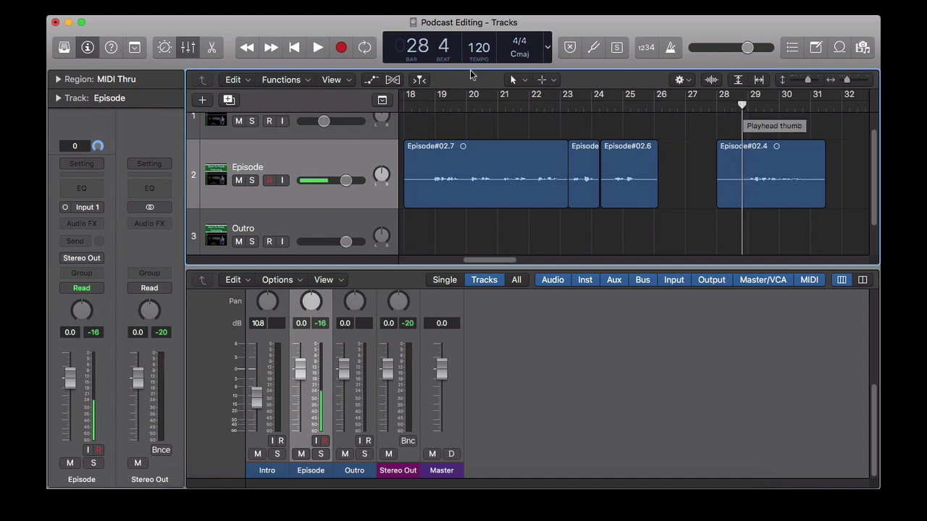
pyautogui.click(232, 80)
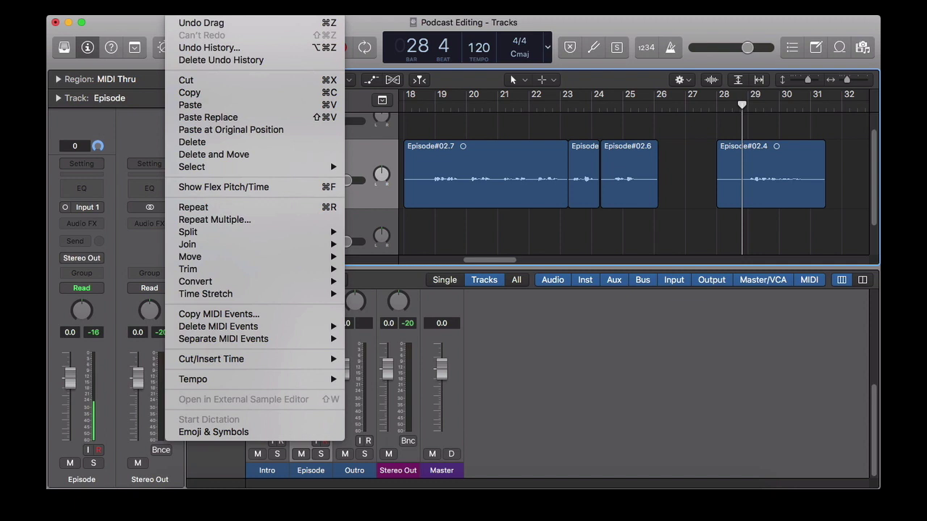
pyautogui.moveTo(244, 235)
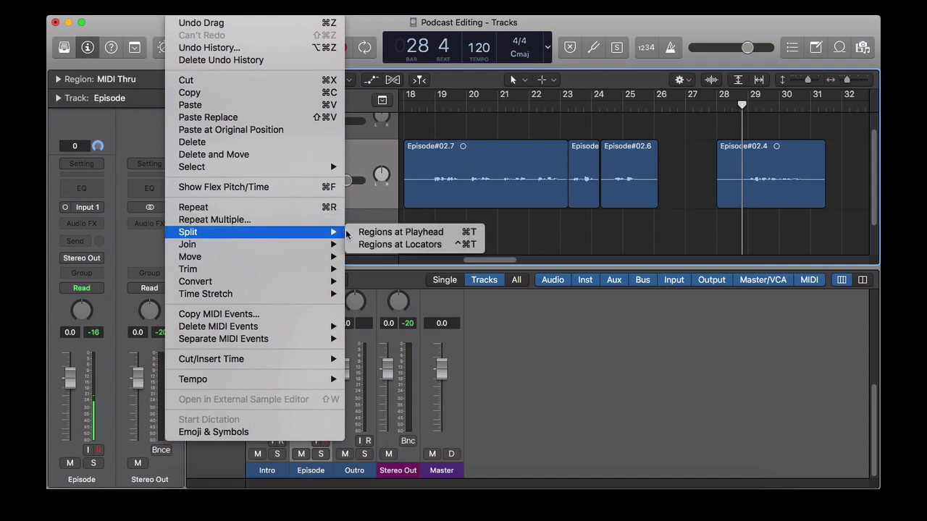
pyautogui.click(401, 233)
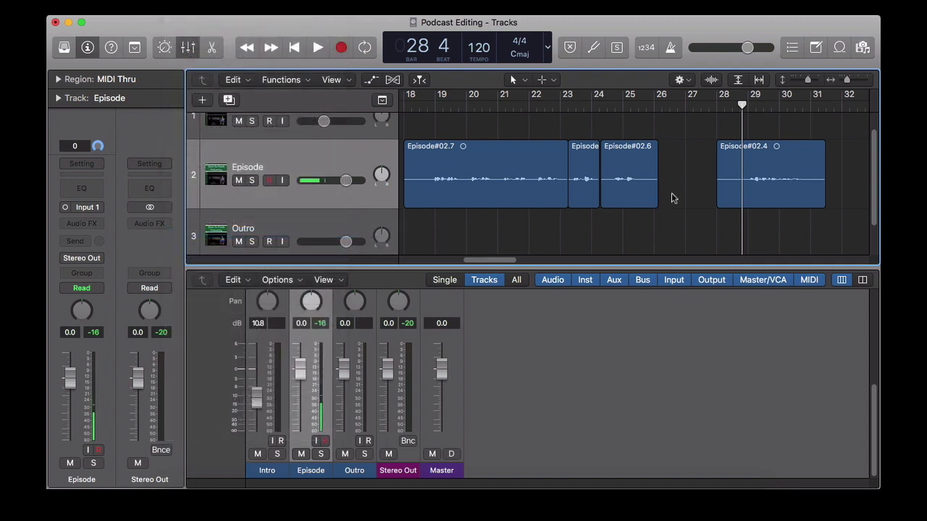
pyautogui.click(753, 179)
pyautogui.click(232, 80)
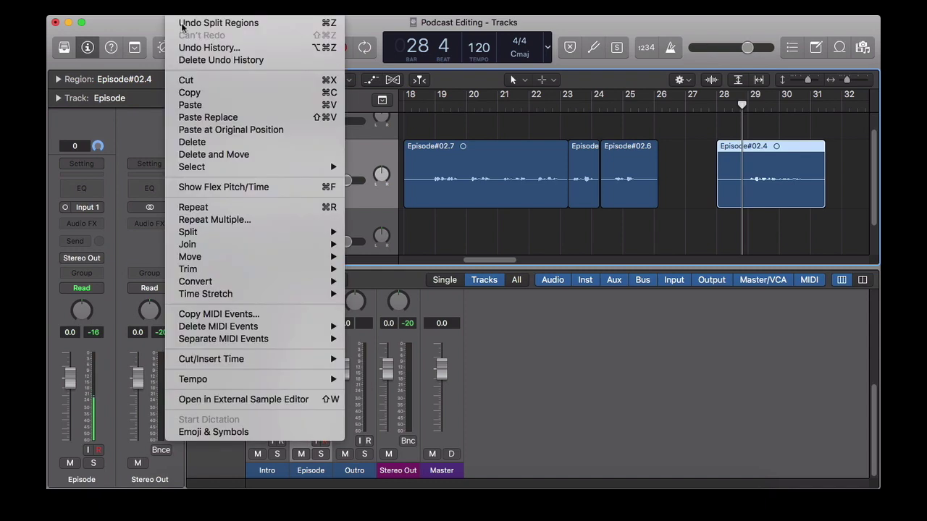
pyautogui.moveTo(247, 232)
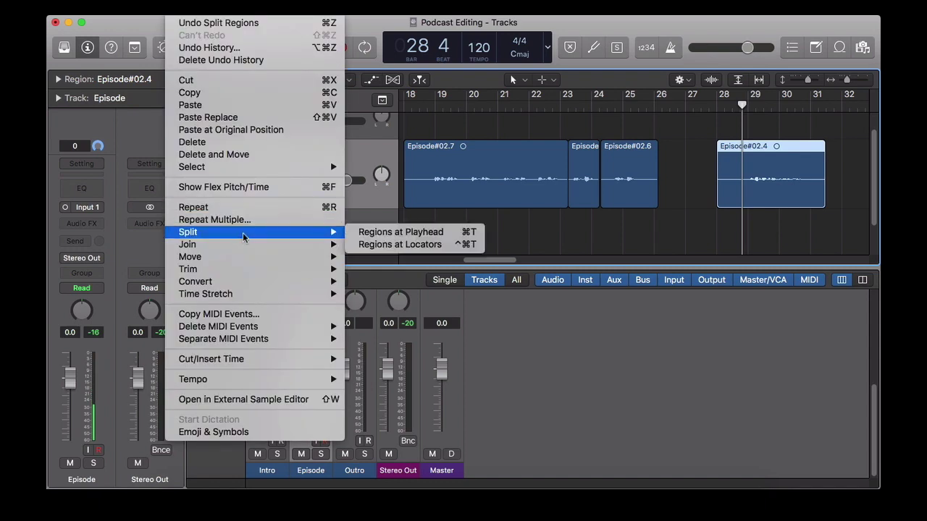
pyautogui.click(378, 237)
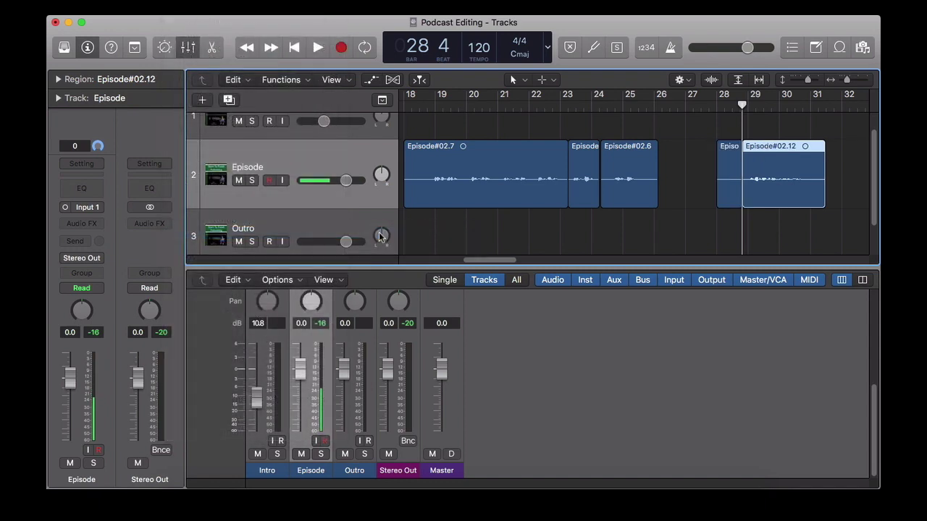
pyautogui.click(724, 162)
pyautogui.press('Delete')
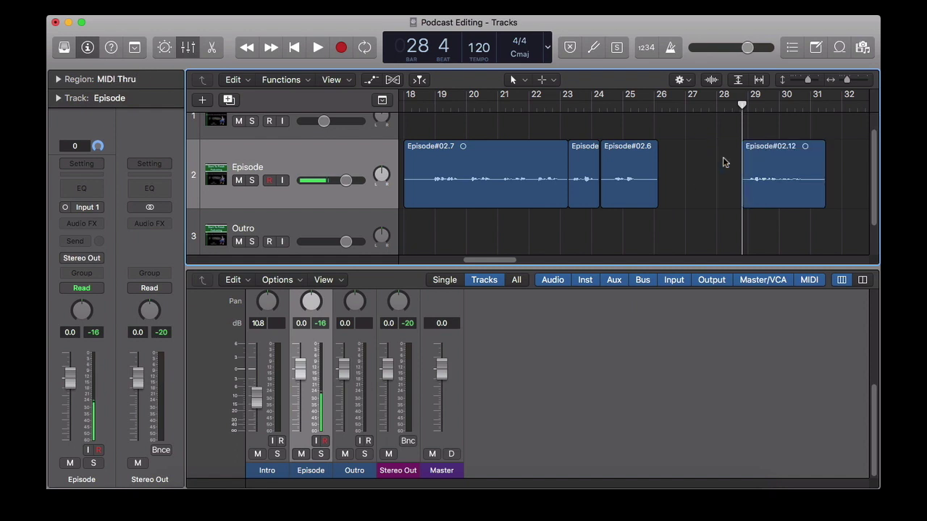
# Step: Delete Episode#02.6's tail from 25 3 3 1 to bar 26 beat 2 and move Episode#02.12 to bar 25 beat 3
pyautogui.moveTo(765, 147); pyautogui.dragTo(676, 151)
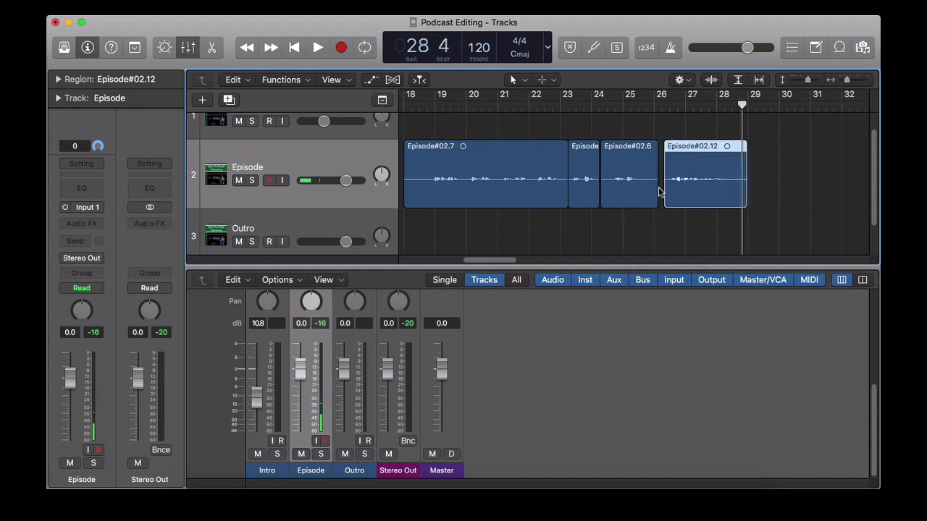
pyautogui.click(660, 194)
pyautogui.moveTo(660, 195); pyautogui.dragTo(642, 199)
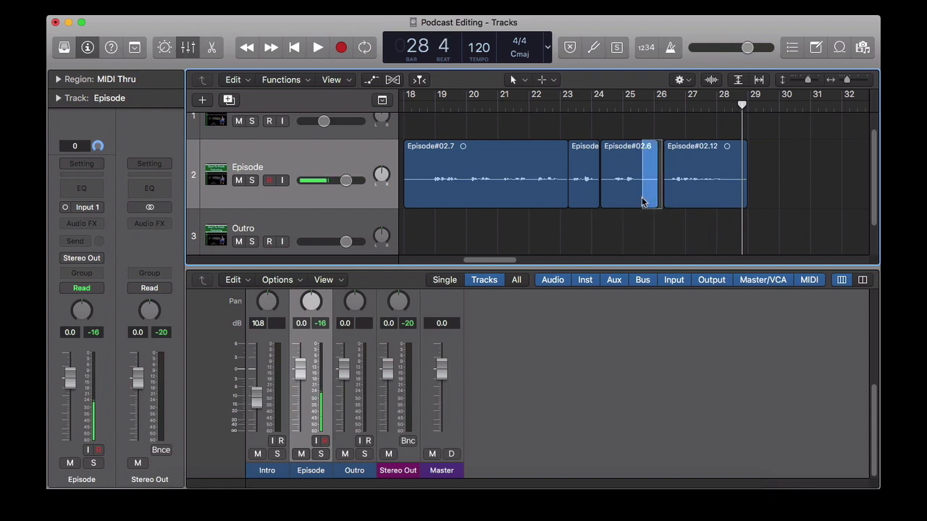
pyautogui.press('Delete')
pyautogui.moveTo(682, 155); pyautogui.dragTo(660, 152)
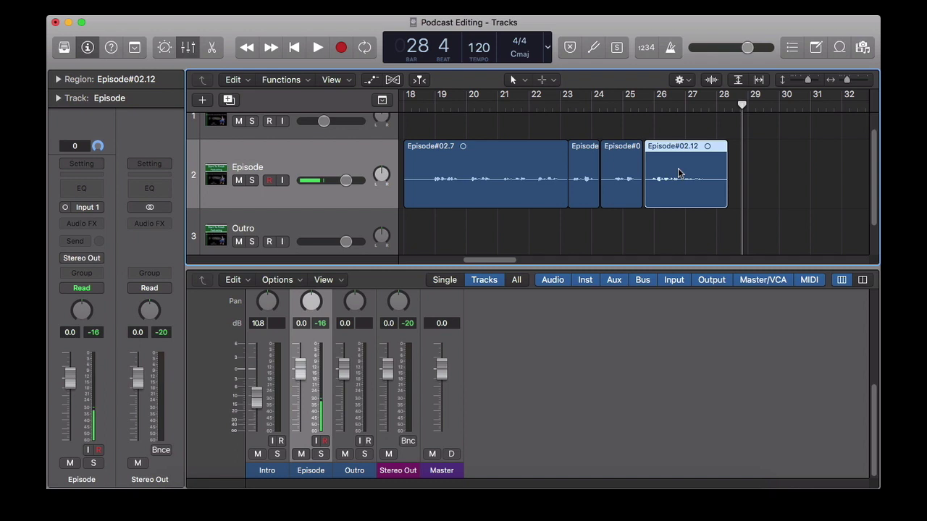
pyautogui.hscroll(-5, 678, 173)
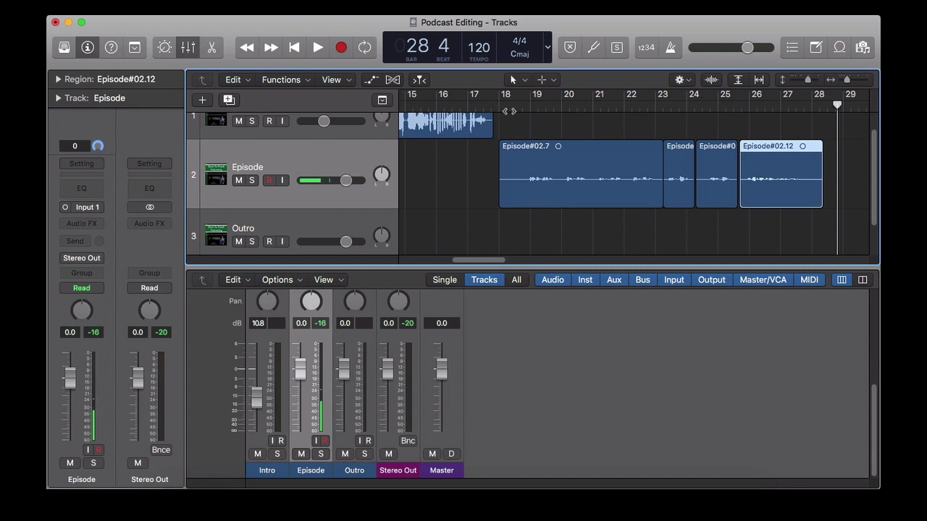
# Step: Play back the arranged Episode regions from about bar 18 beat 3 to check the edits
pyautogui.click(520, 105)
pyautogui.press('space')
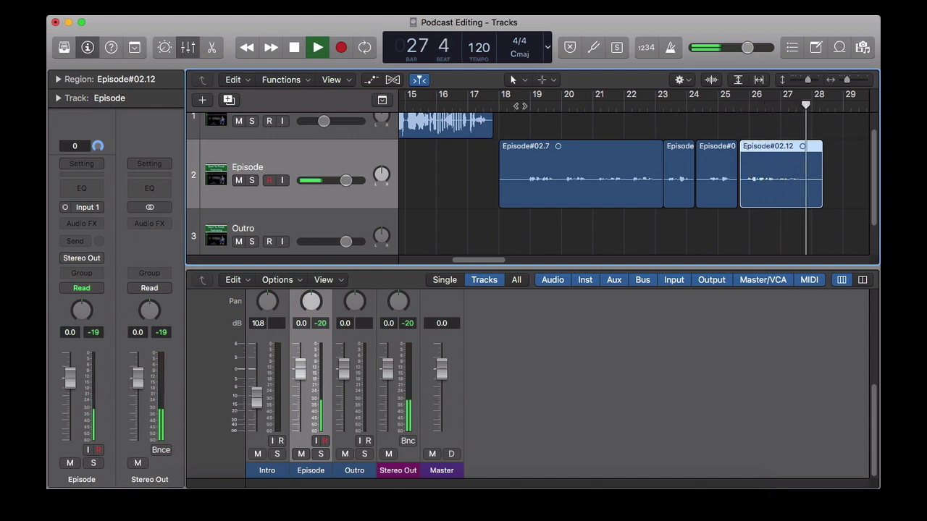
pyautogui.press('space')
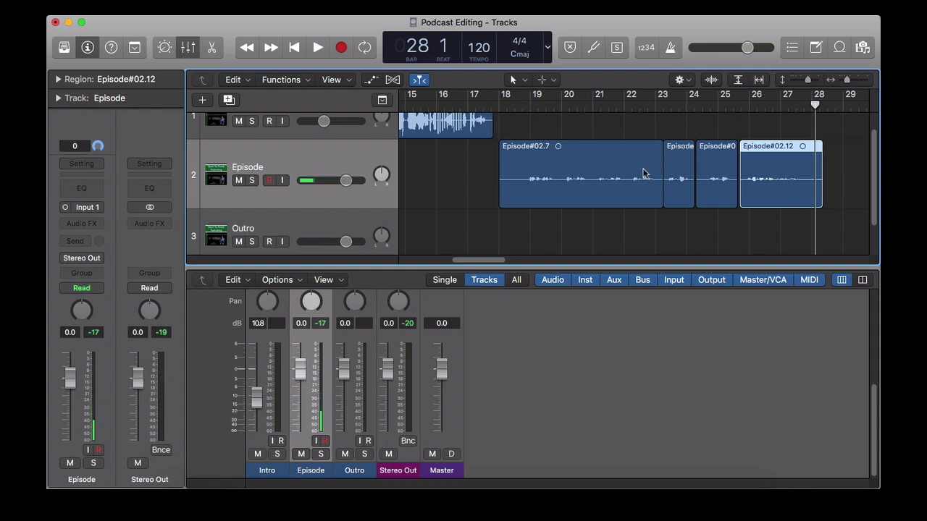
# Step: Select all four Episode regions and join them into a new merged Episode#02 audio file
pyautogui.click(840, 176)
pyautogui.moveTo(840, 176); pyautogui.dragTo(627, 181)
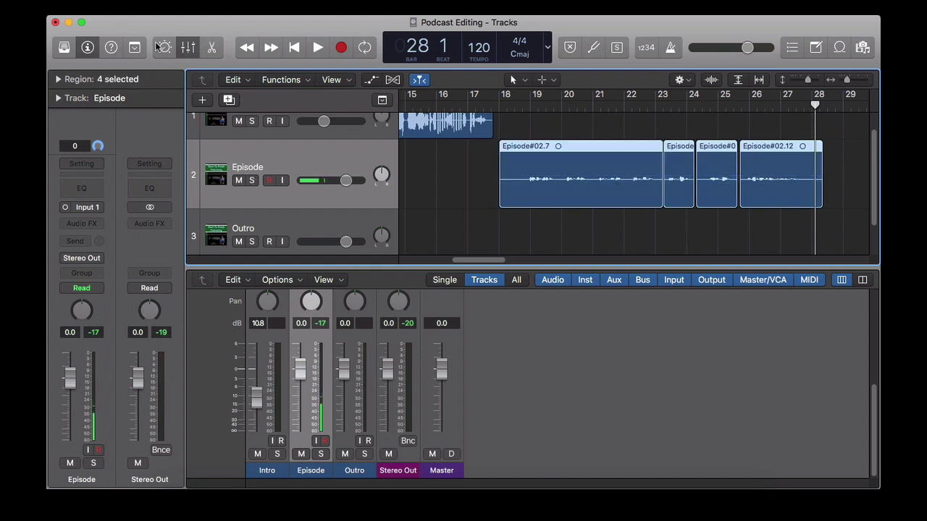
pyautogui.click(177, 8)
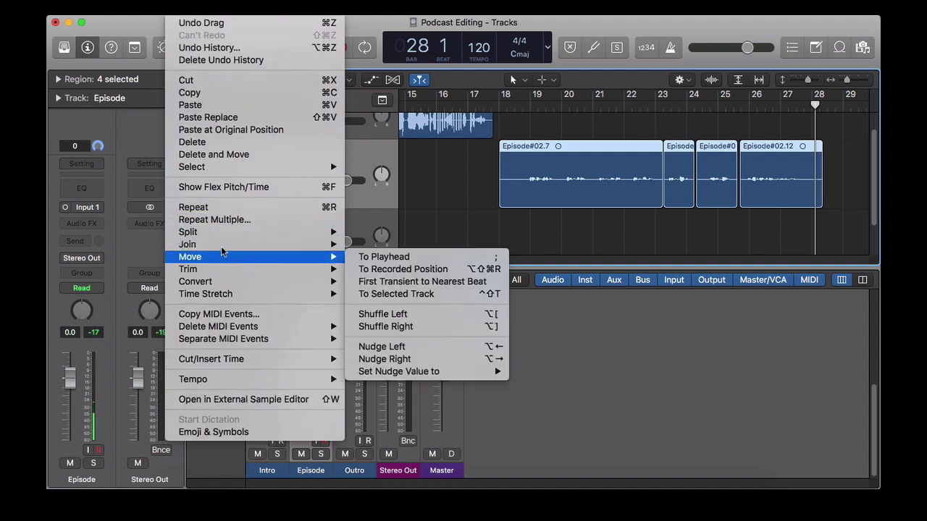
pyautogui.moveTo(224, 249)
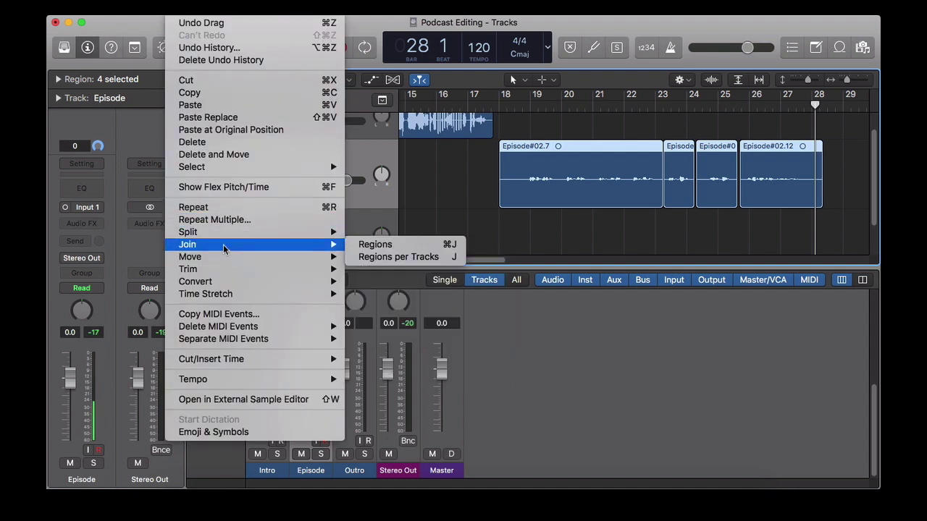
pyautogui.click(353, 247)
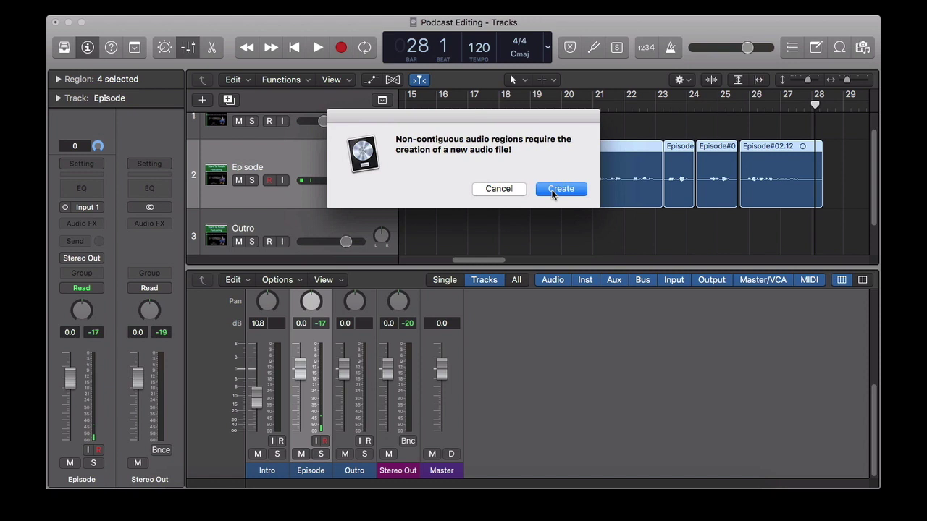
pyautogui.click(552, 190)
pyautogui.hscroll(-2, 554, 185)
pyautogui.click(506, 107)
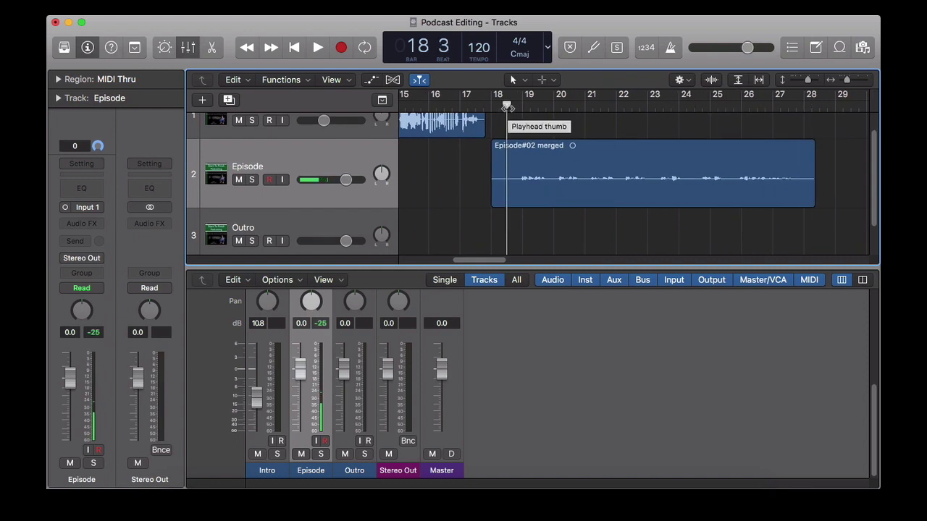
# Step: Play the merged Episode#02 region from bar 18 and stop around bar 28
pyautogui.press('space')
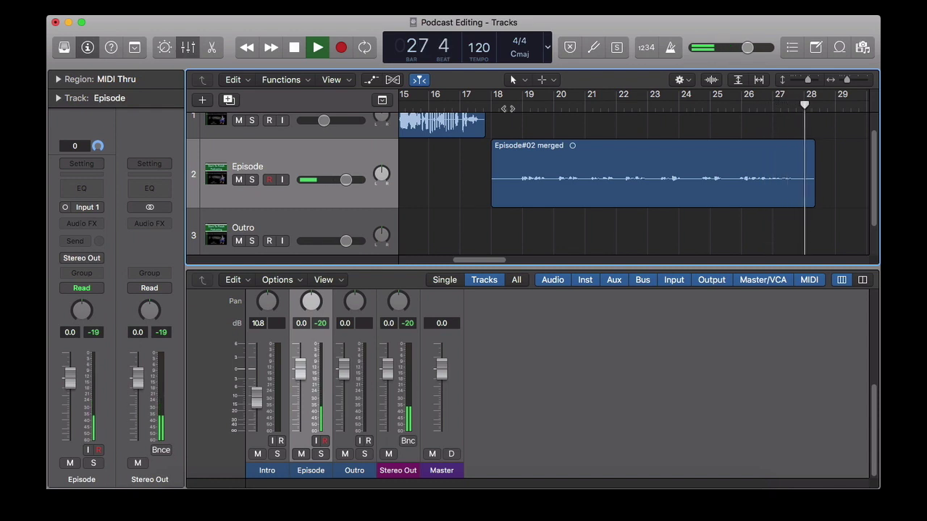
pyautogui.press('space')
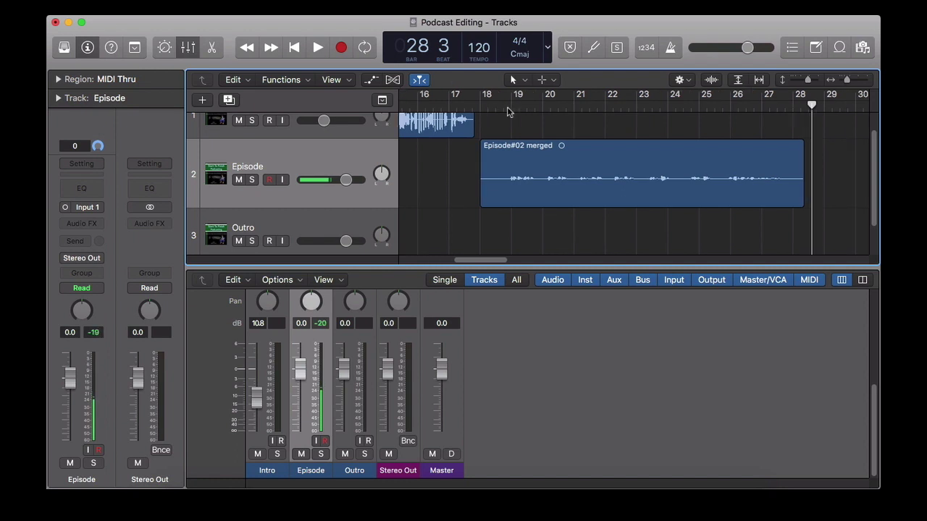
pyautogui.hscroll(5, 637, 181)
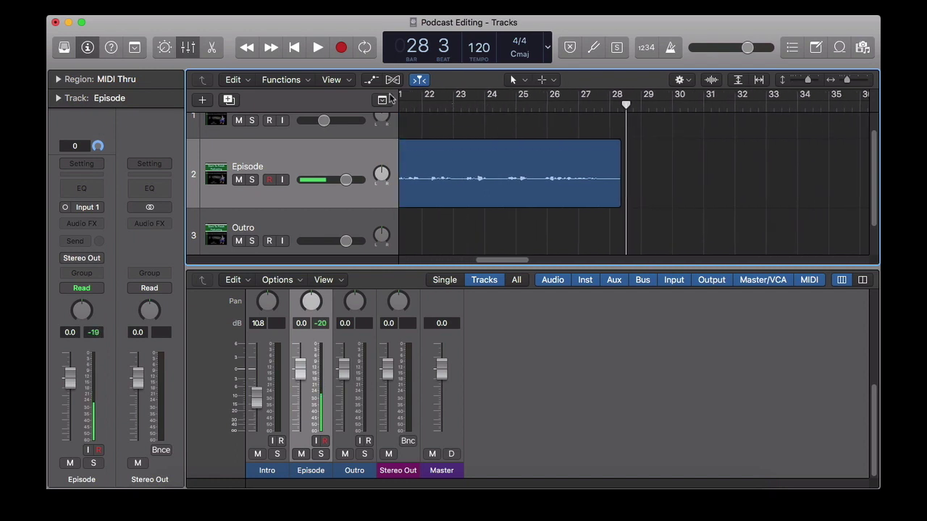
# Step: Record a short Episode#03 take and move it to start at bar 28
pyautogui.click(340, 48)
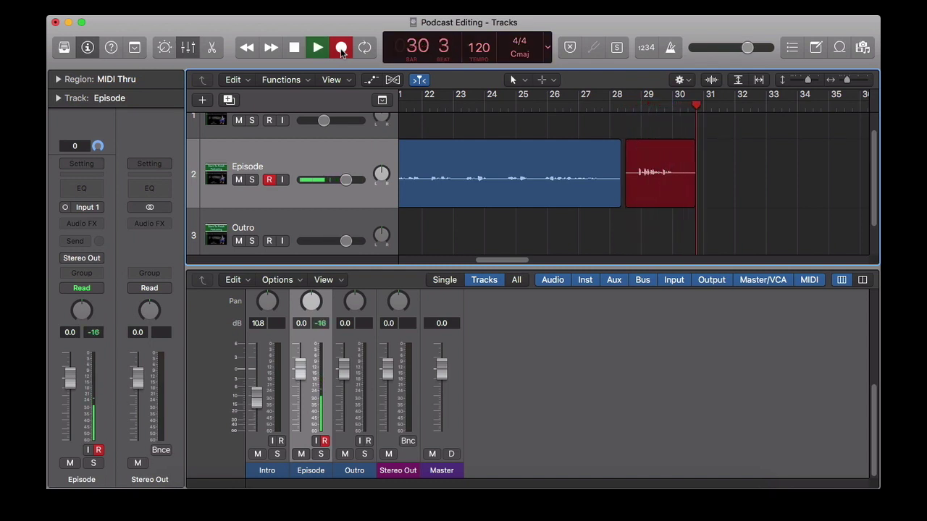
pyautogui.press('space')
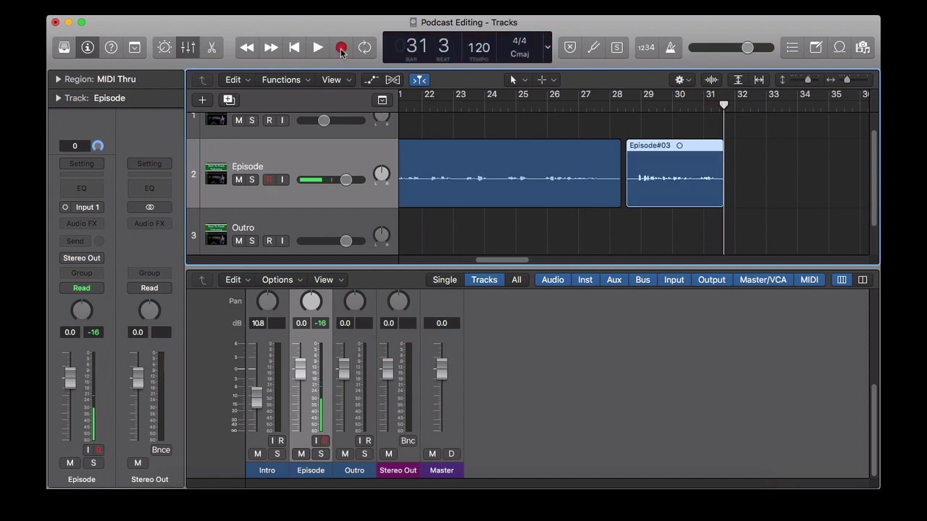
pyautogui.moveTo(656, 146); pyautogui.dragTo(640, 147)
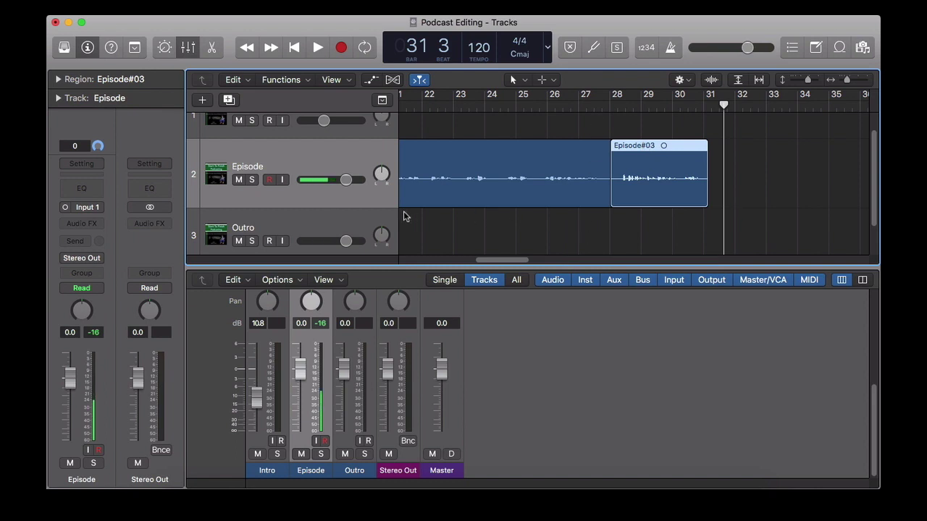
pyautogui.click(178, 507)
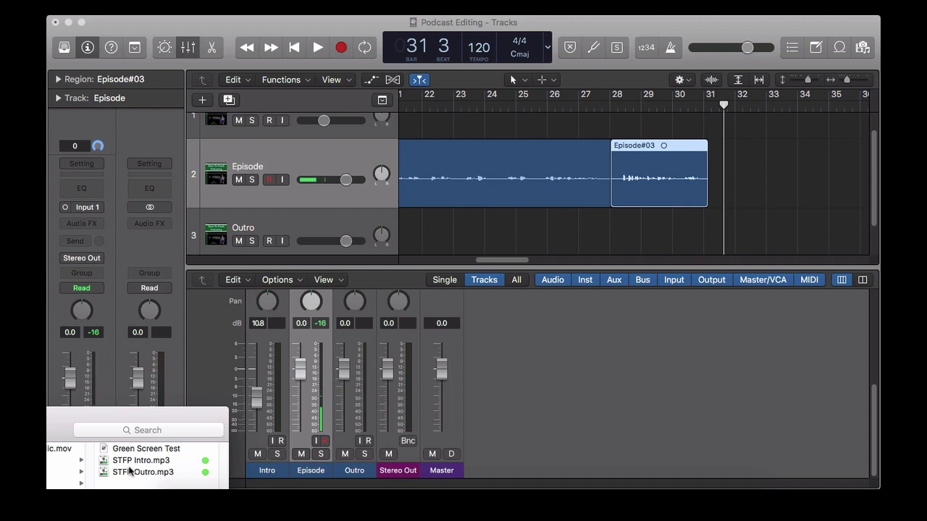
# Step: Drop STFP Outro.mp3 from Finder onto the Outro track at bar 31
pyautogui.moveTo(128, 474); pyautogui.dragTo(672, 210)
pyautogui.moveTo(708, 220); pyautogui.dragTo(711, 220)
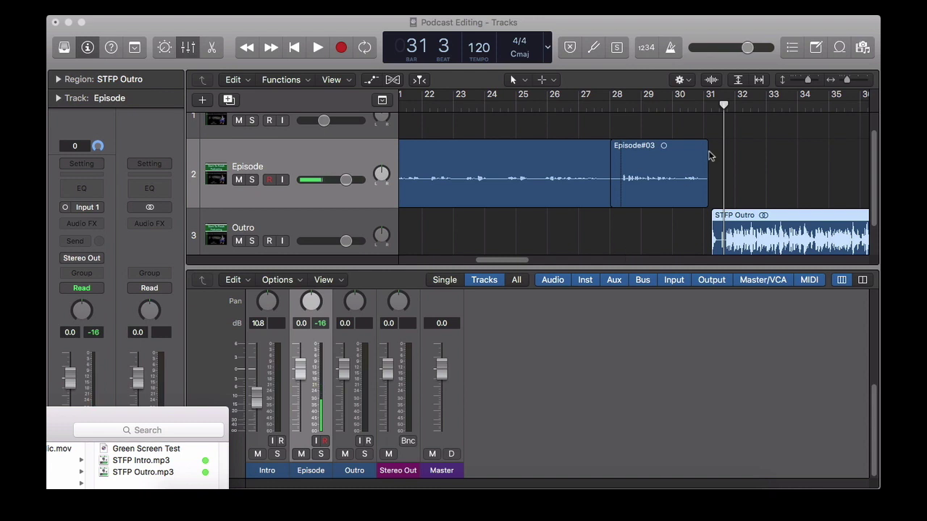
pyautogui.hscroll(-15, 709, 155)
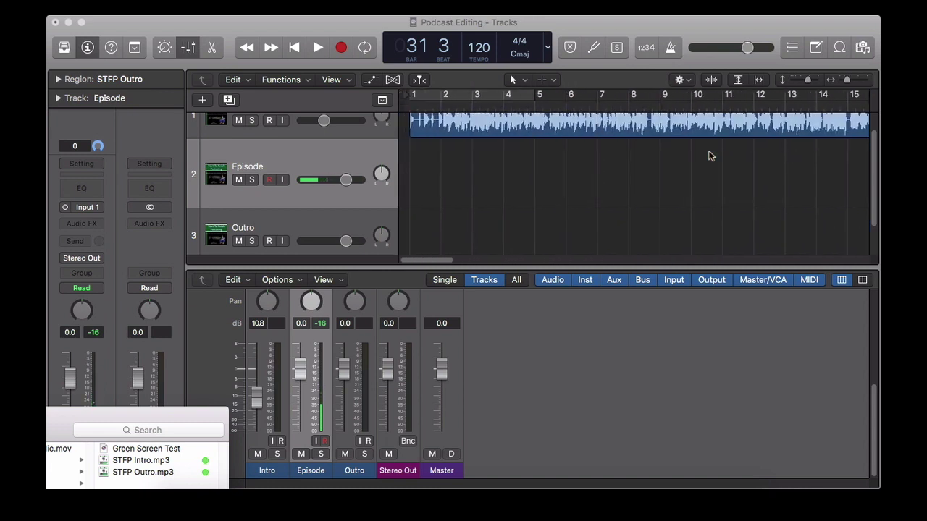
pyautogui.hscroll(15, 671, 135)
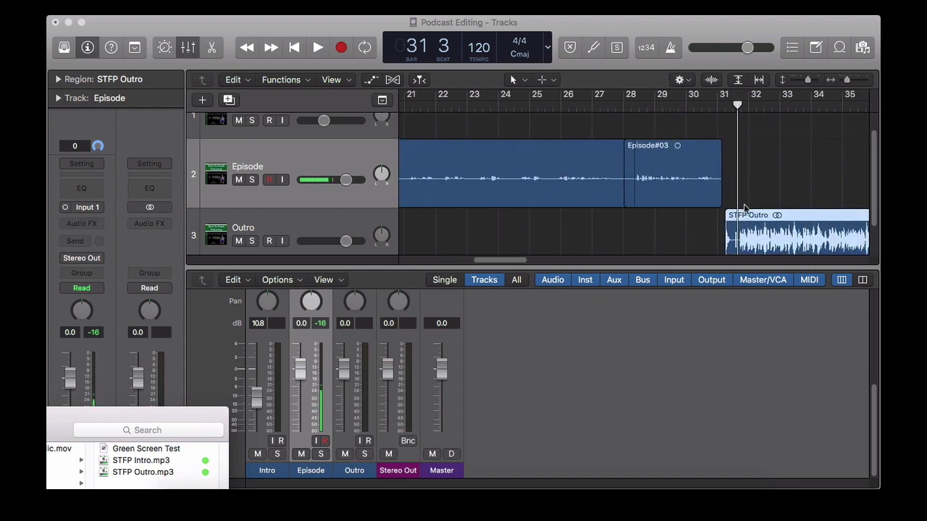
pyautogui.hscroll(-15, 724, 230)
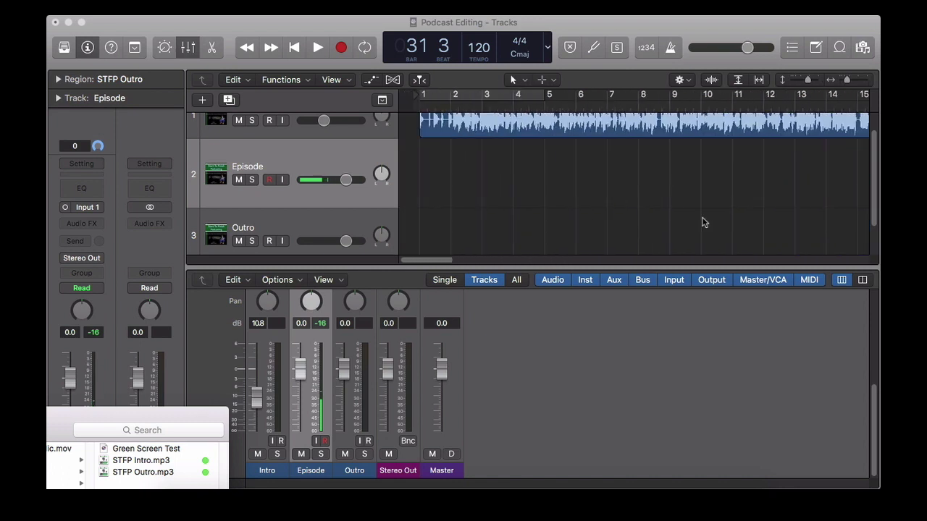
# Step: Play from bar 1, lowering the Outro to -4.8 dB and the Intro to -8.8 dB
pyautogui.click(407, 103)
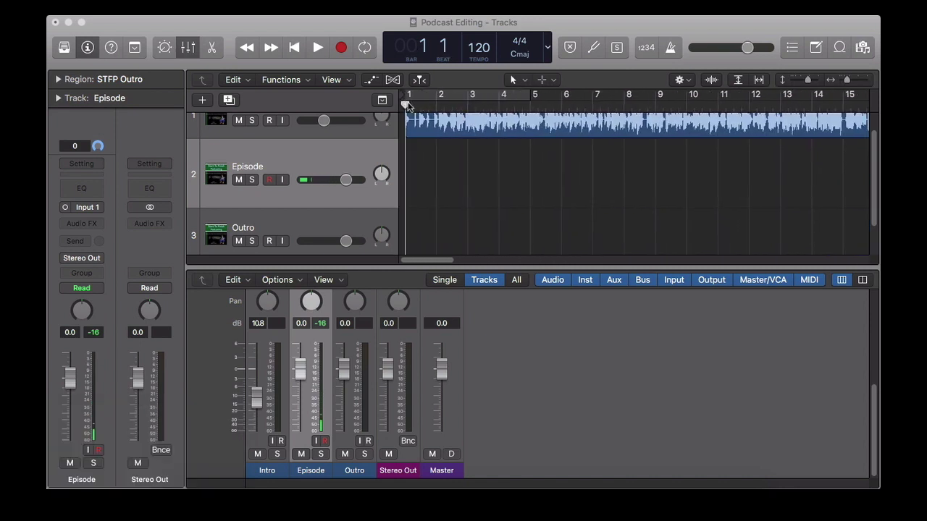
pyautogui.press('space')
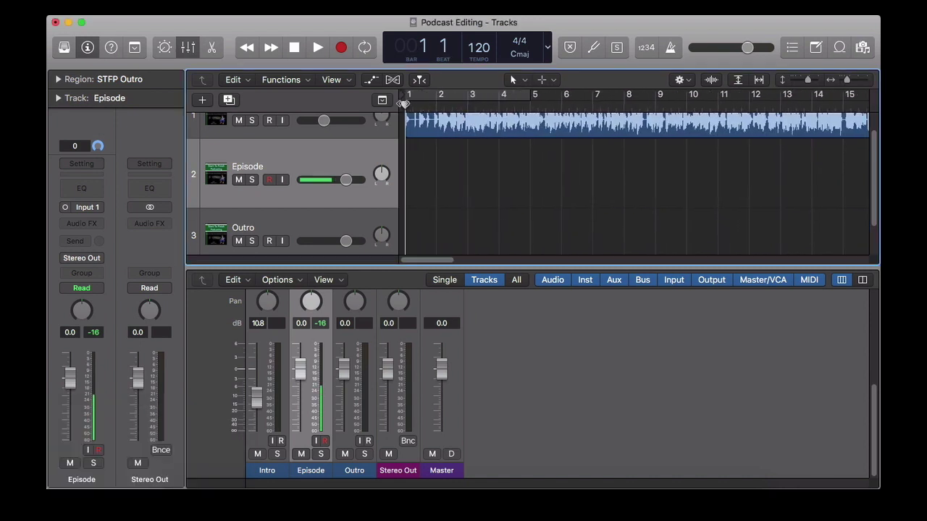
pyautogui.moveTo(345, 241); pyautogui.dragTo(332, 241)
pyautogui.moveTo(325, 123); pyautogui.dragTo(331, 118)
pyautogui.press('space')
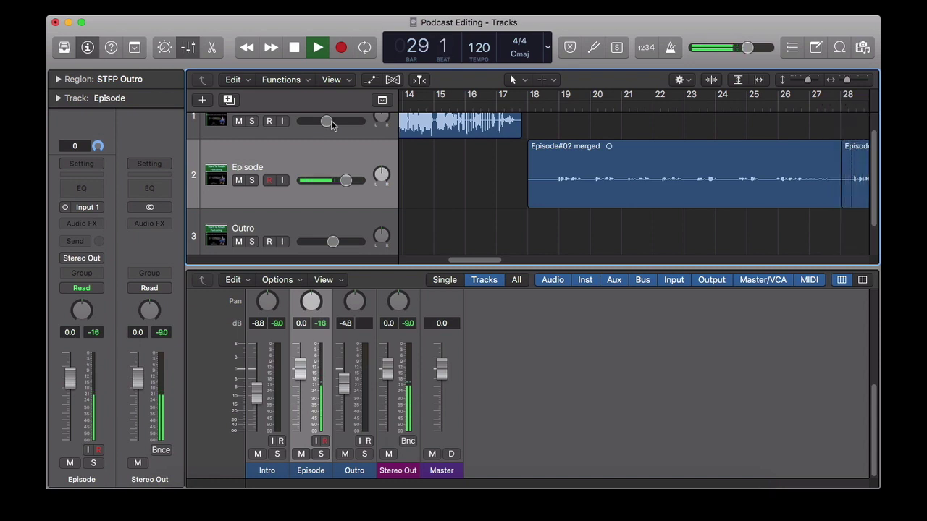
# Step: Follow playback through Episode#03 and the STFP Outro, stopping near bar 44
pyautogui.hscroll(5, 331, 124)
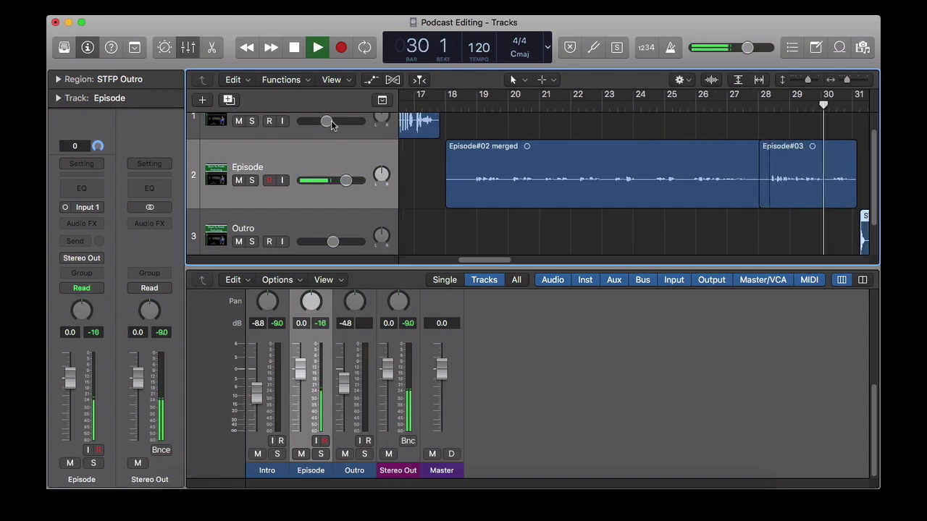
pyautogui.scroll(-1, 331, 125)
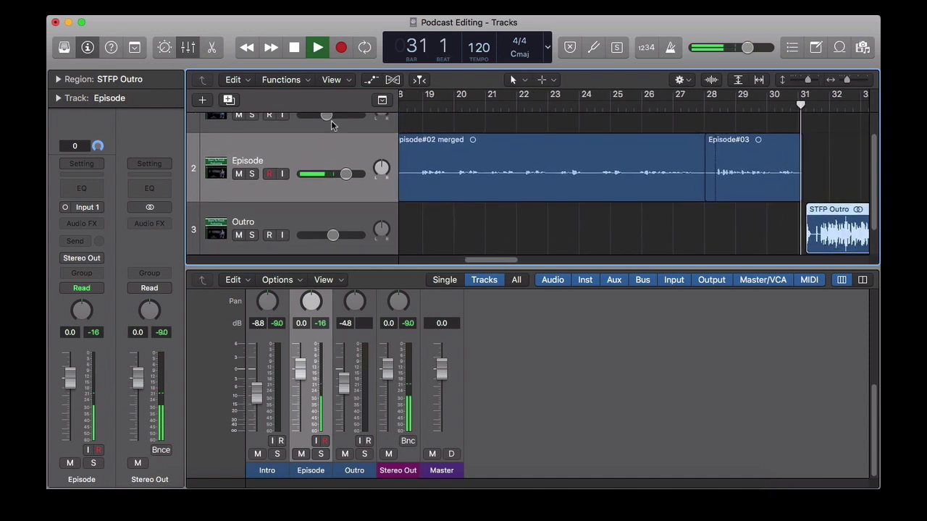
pyautogui.hscroll(3, 331, 124)
pyautogui.scroll(-1, 331, 124)
pyautogui.hscroll(3, 331, 125)
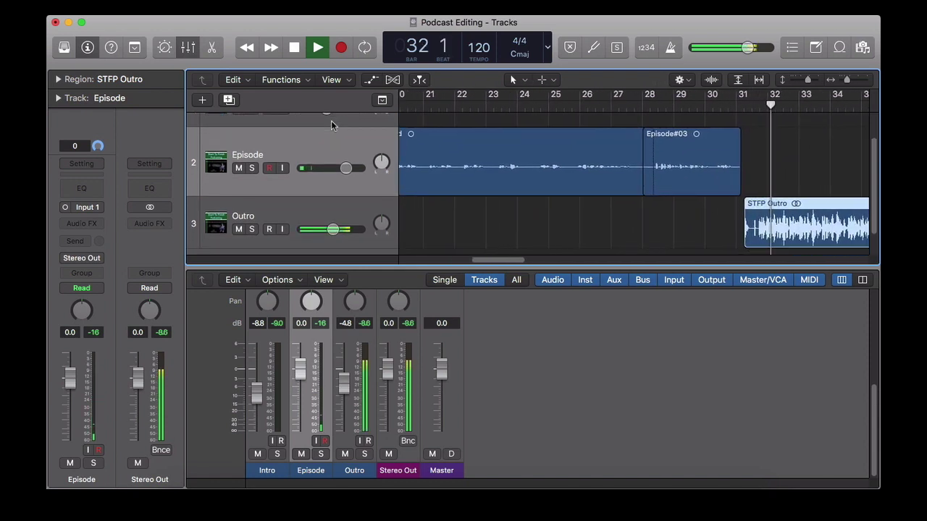
pyautogui.hscroll(6, 331, 121)
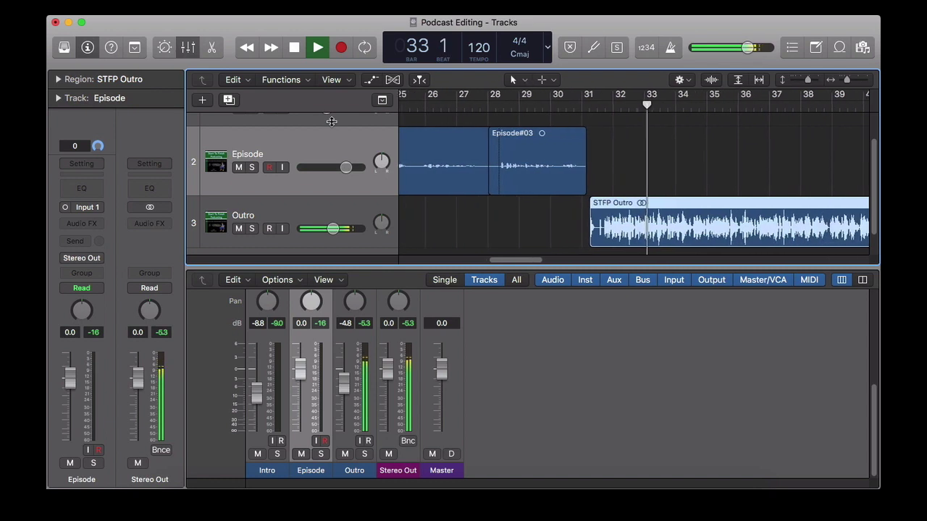
pyautogui.hscroll(6, 331, 120)
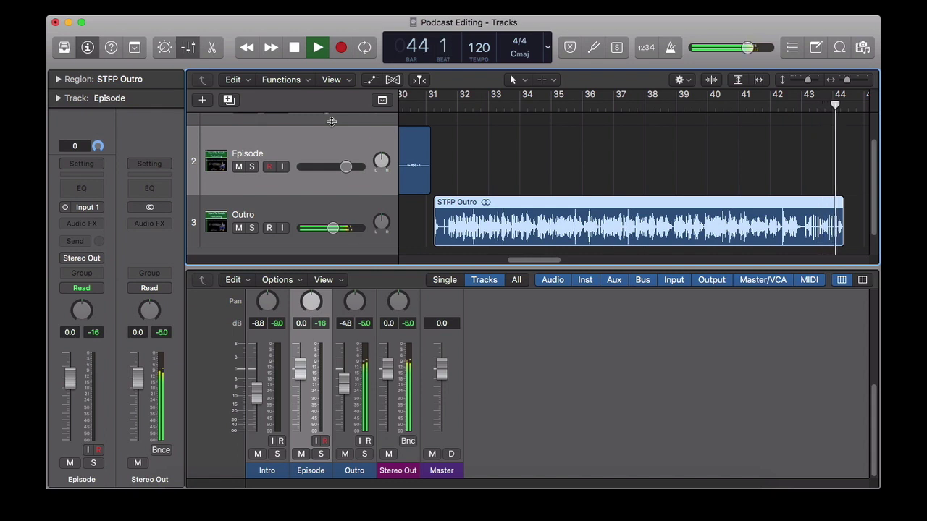
pyautogui.press('space')
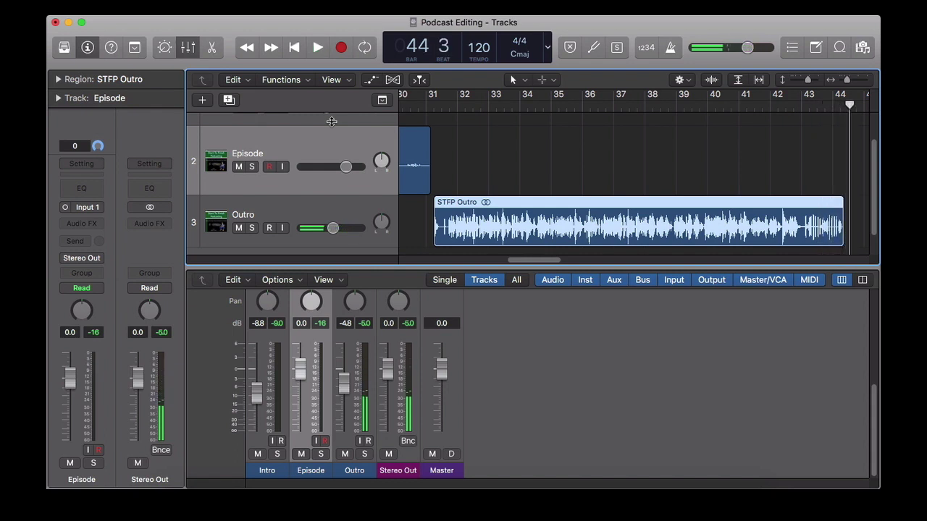